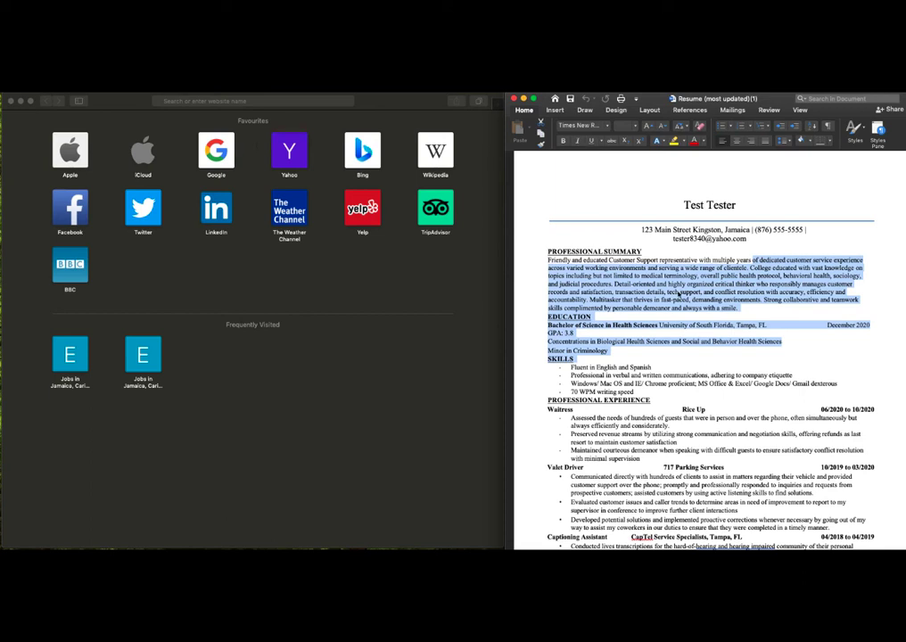
Step: Load the ejamjobs.com homepage in Safari
left_click(686, 300)
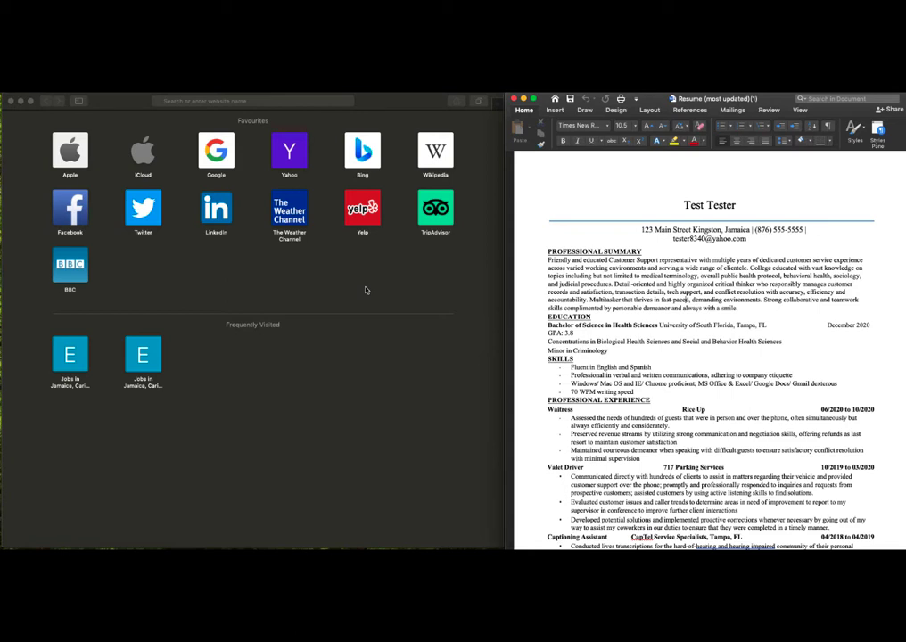
left_click(209, 101)
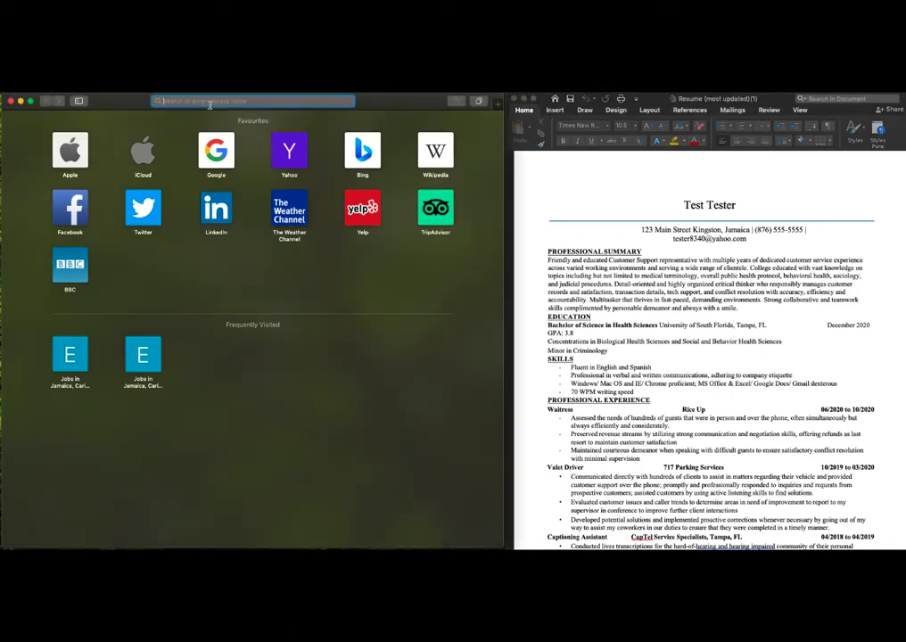
type("ejamjobs.co")
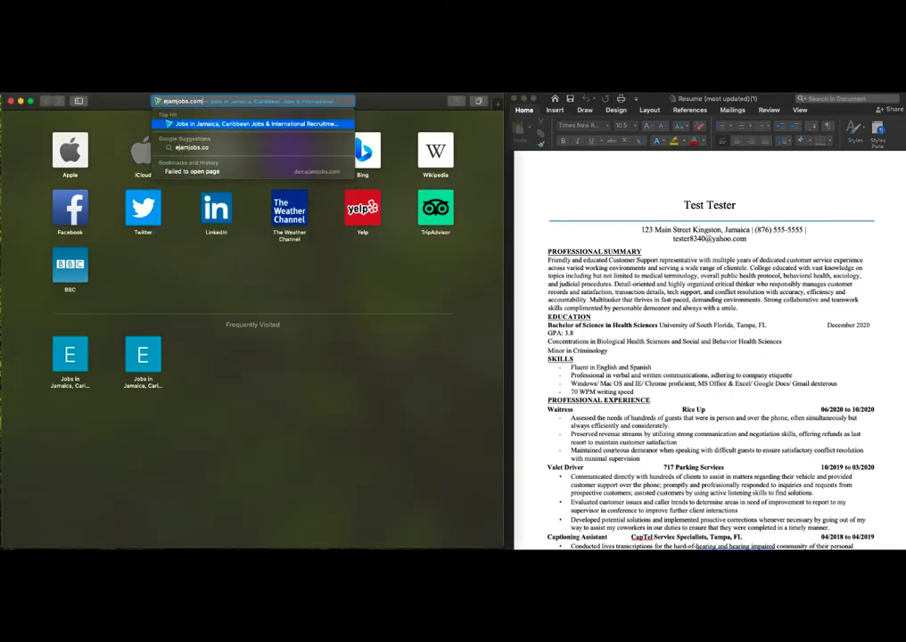
key("Return")
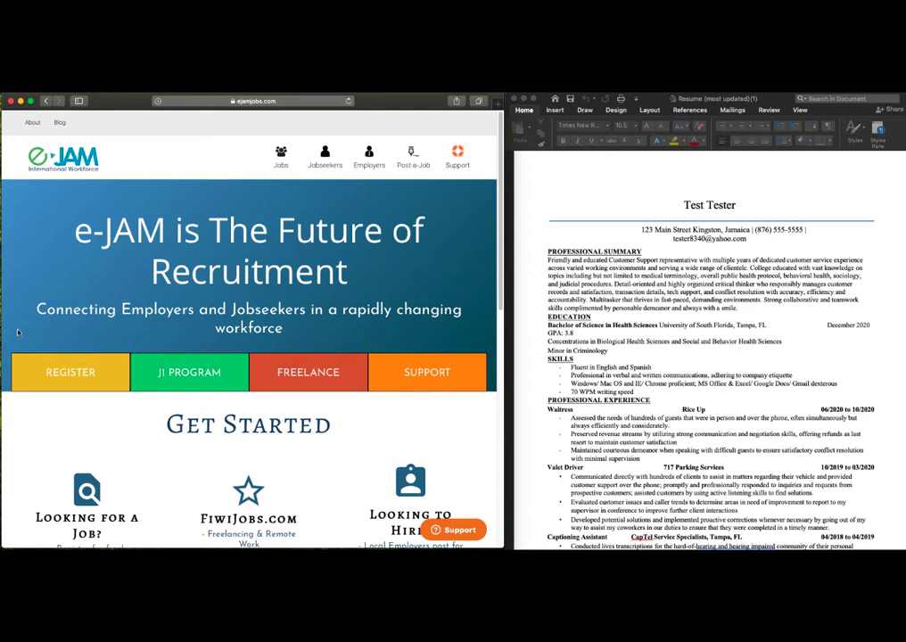
Step: Open the REGISTER page to start a new jobseeker account
left_click(96, 359)
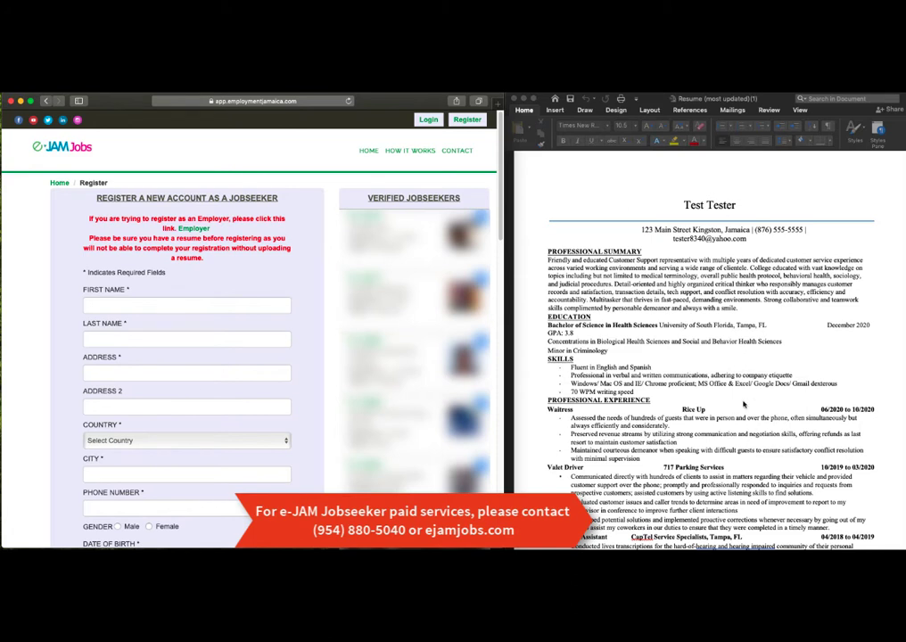
Step: Enter the jobseeker's first name, last name and street address
left_click(203, 308)
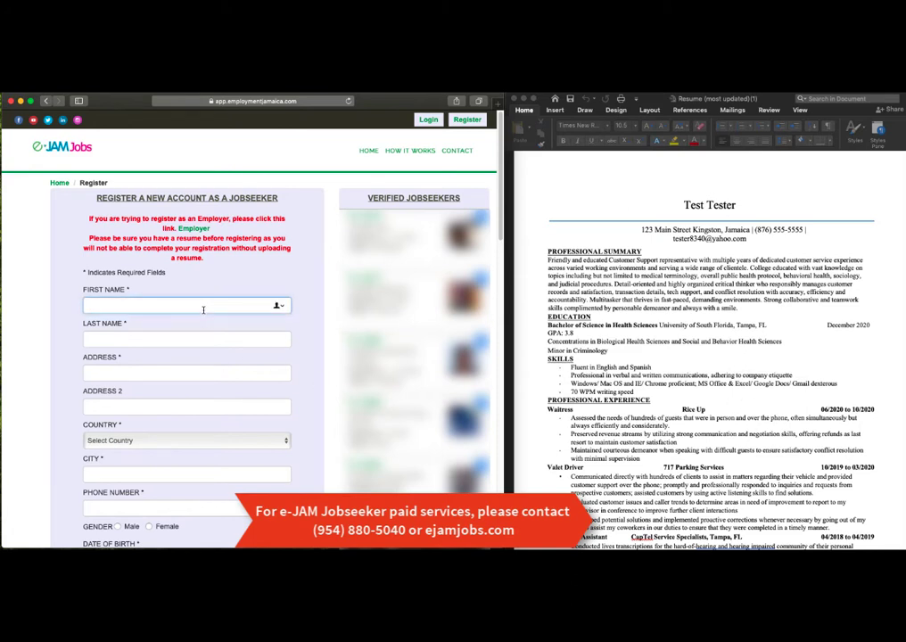
type("Test")
key("Tab")
type("Tester")
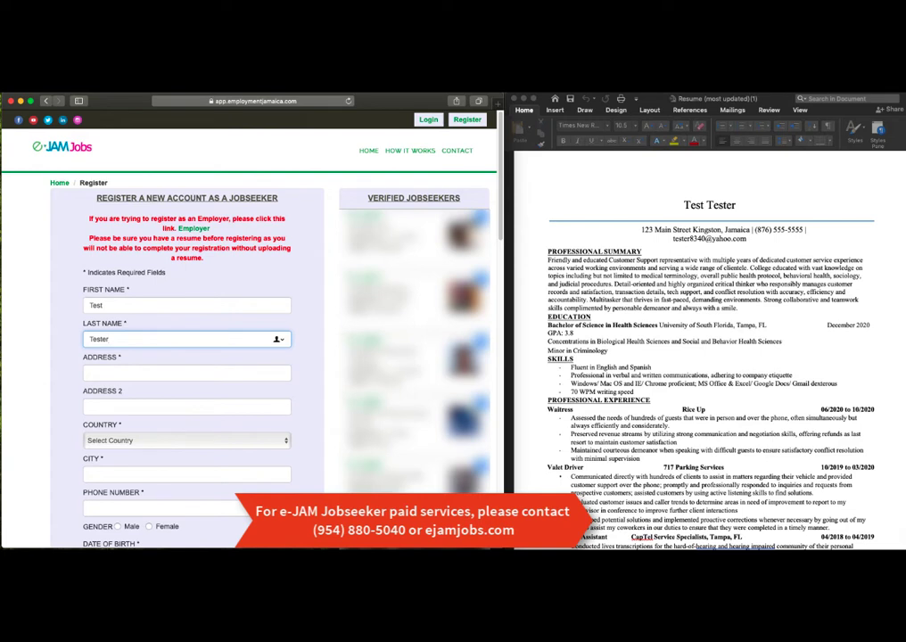
key("Tab")
type("12")
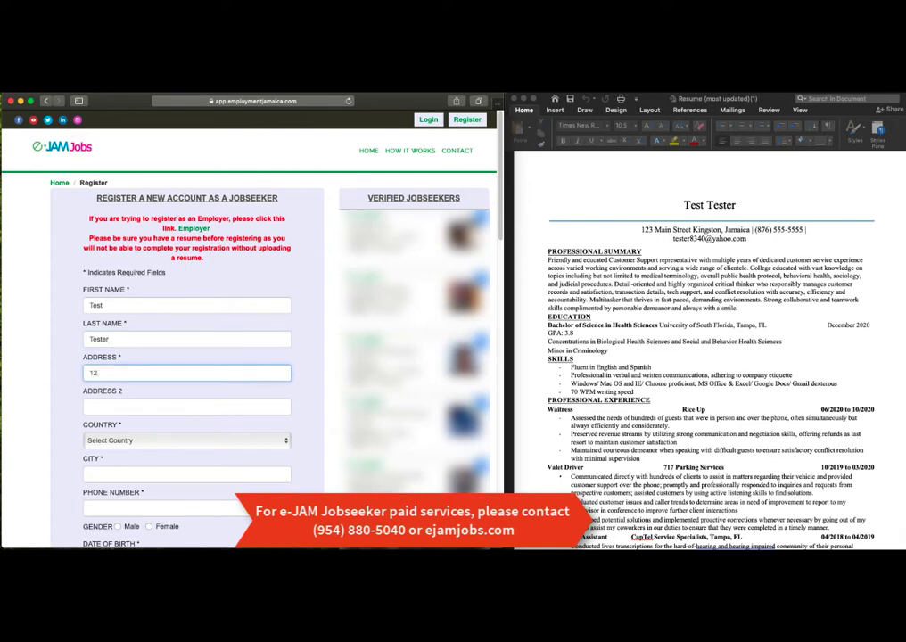
type("3 Main Street")
key("Tab")
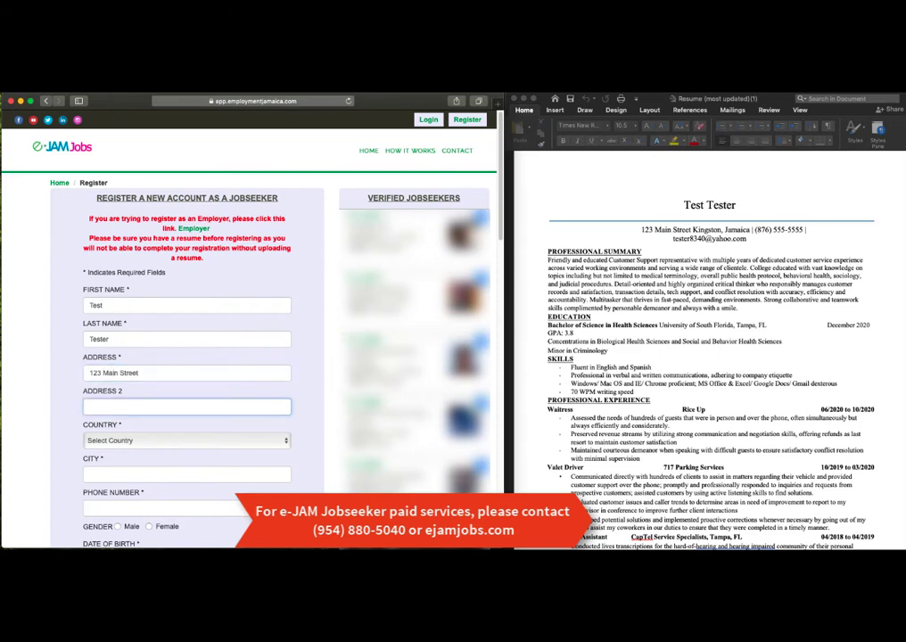
Step: Set country to Jamaica, parish to Kingston and city to Kingston
left_click(152, 440)
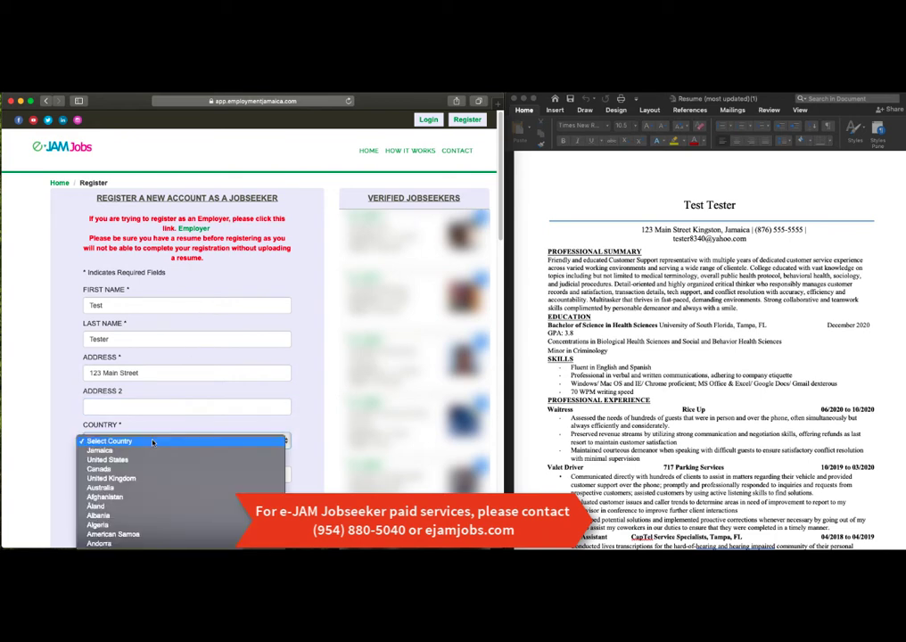
left_click(149, 450)
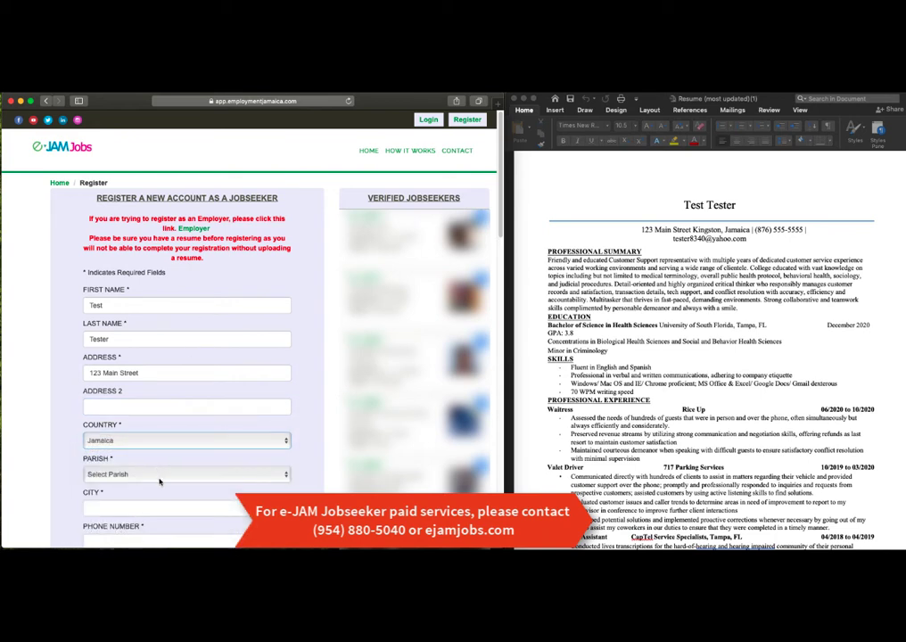
left_click(159, 481)
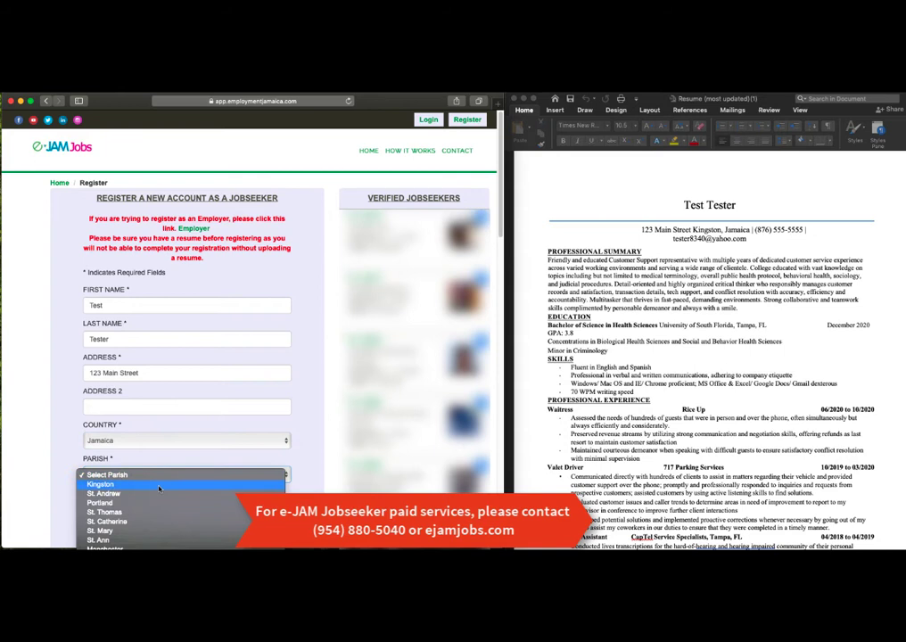
left_click(159, 490)
scroll(158, 492, "down", 1)
left_click(158, 497)
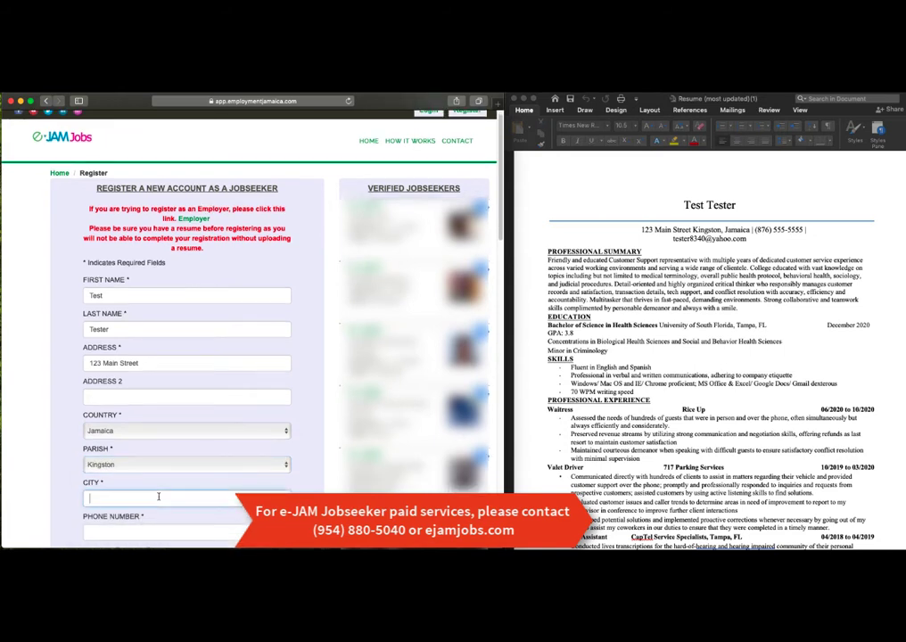
type("Kingston")
scroll(140, 517, "down", 3)
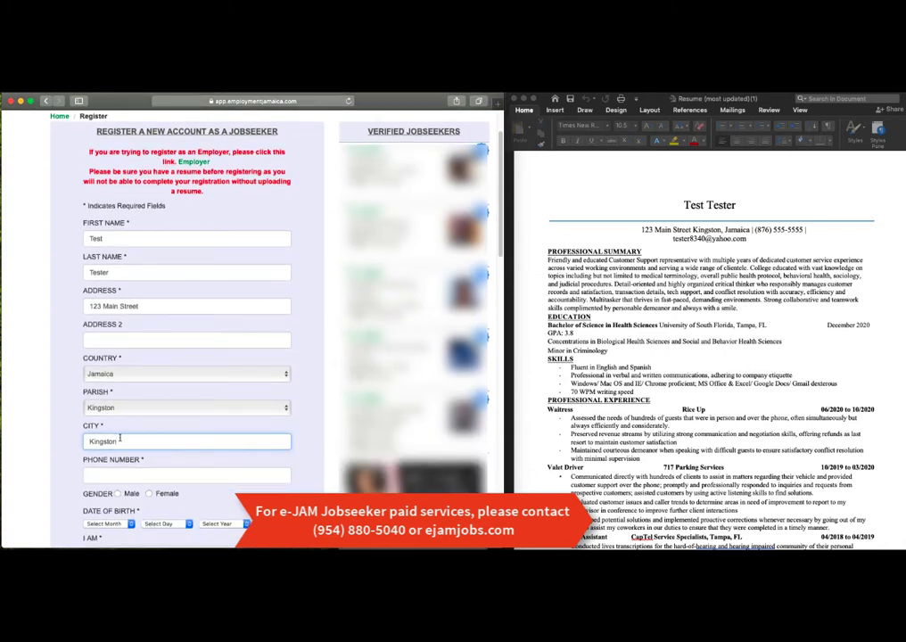
Step: Enter the jobseeker's phone number and select Female as the gender
left_click(212, 472)
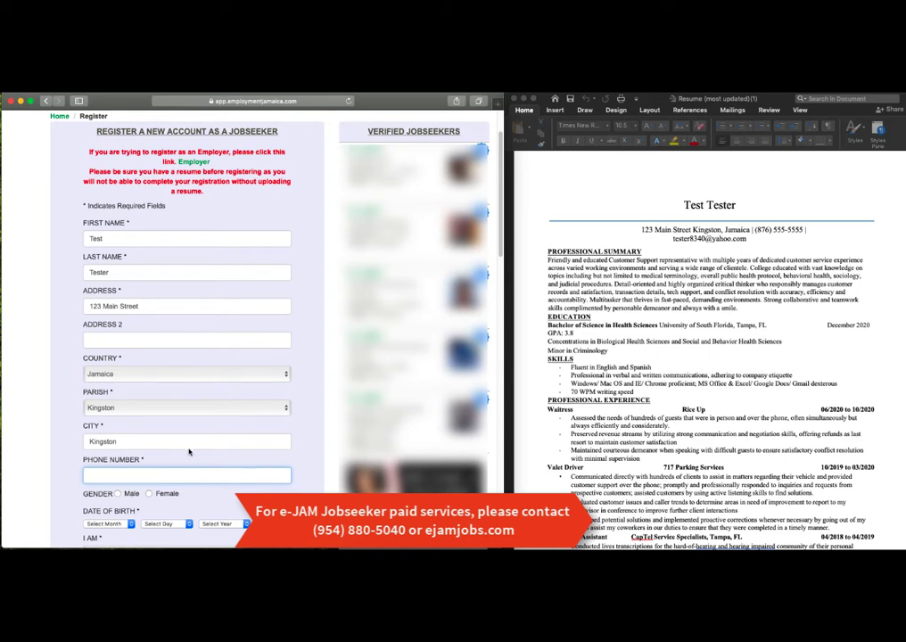
type("876-555-5555")
scroll(154, 413, "down", 2)
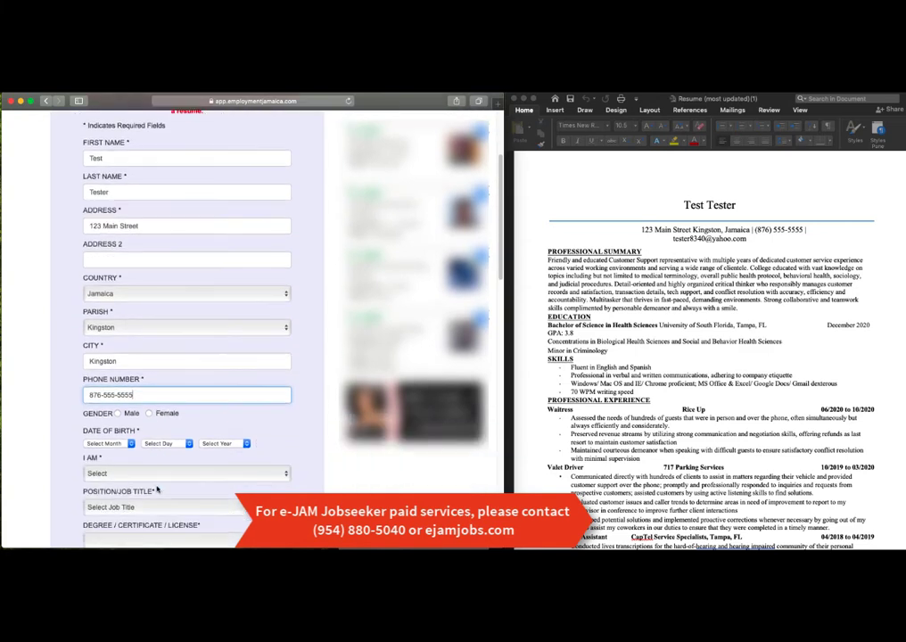
left_click(153, 413)
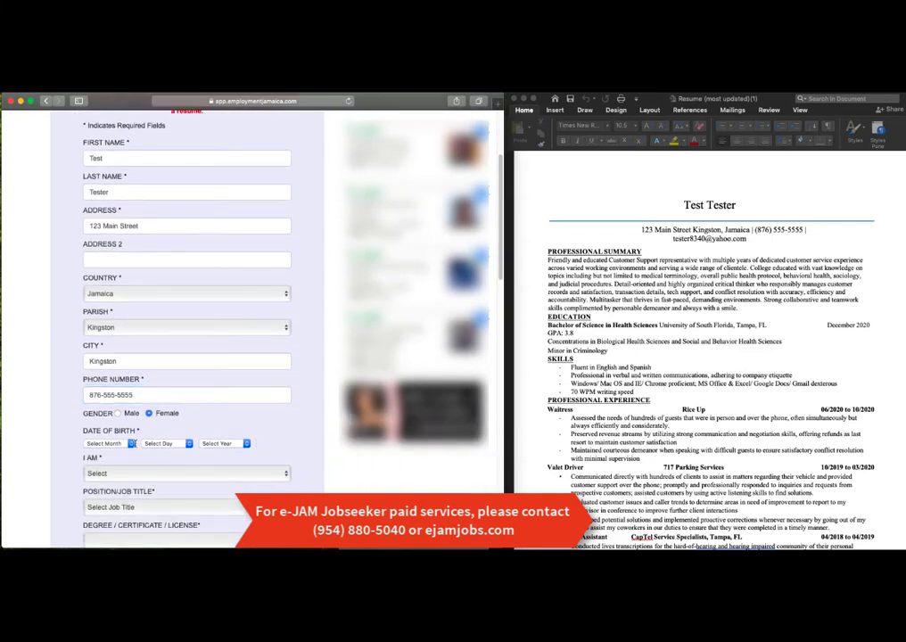
Step: Set the date of birth to January 2, 1990
left_click(131, 444)
left_click(107, 451)
left_click(163, 449)
left_click(164, 446)
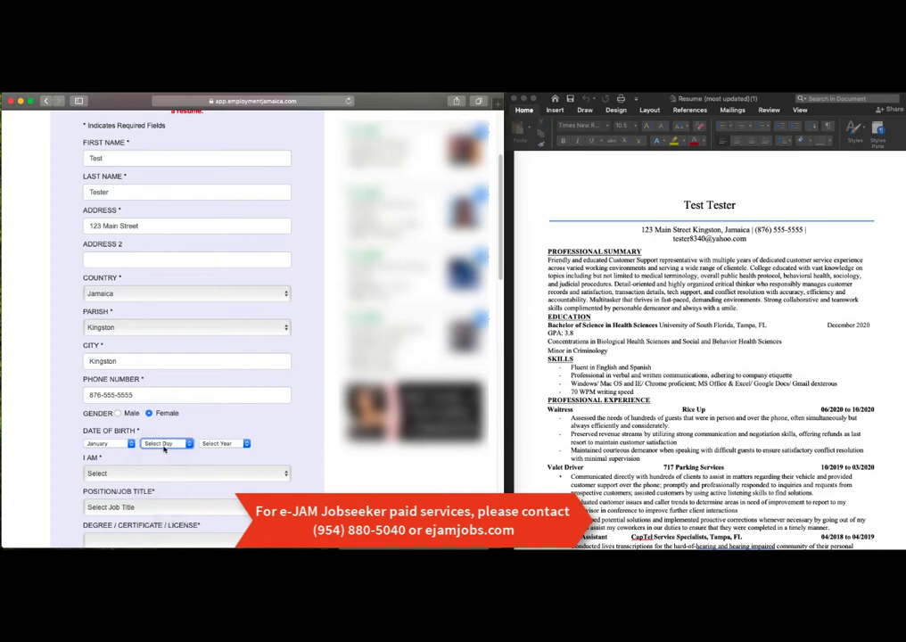
left_click(165, 446)
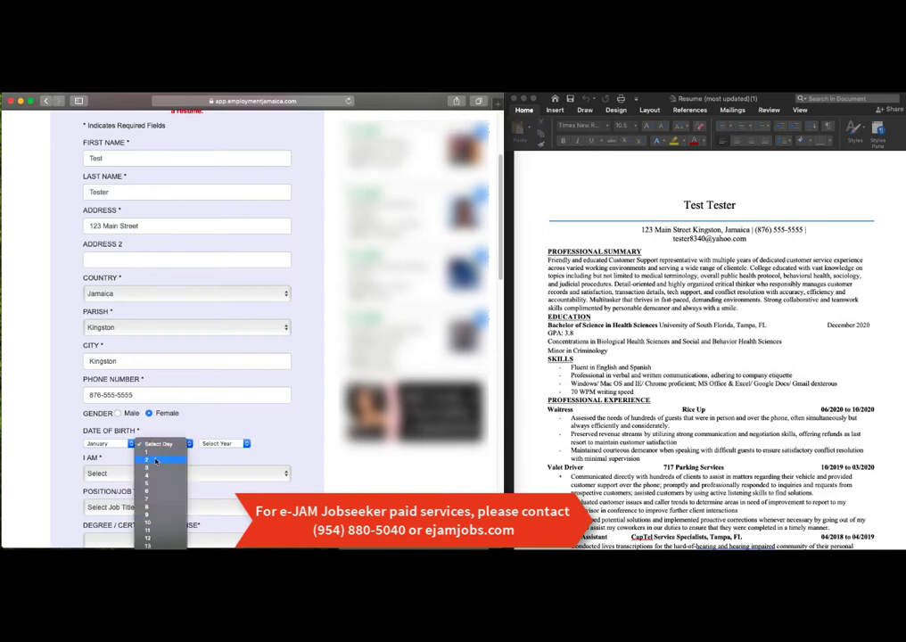
left_click(157, 460)
left_click(217, 443)
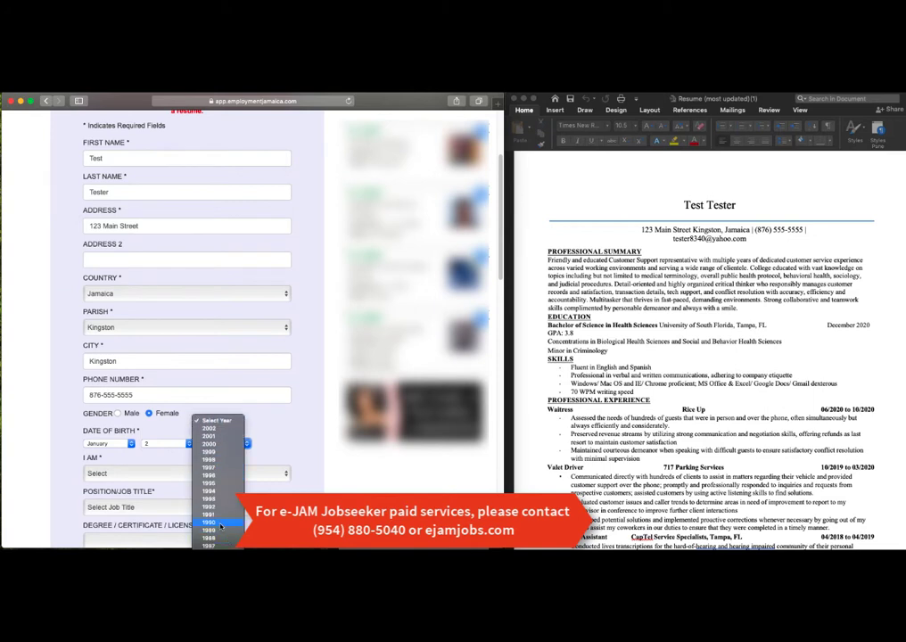
left_click(221, 526)
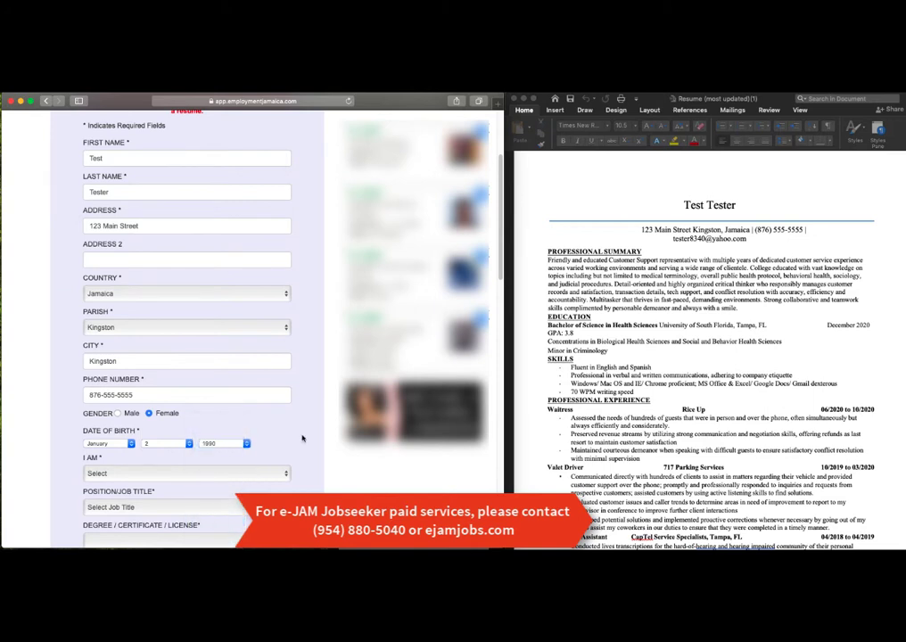
scroll(302, 437, "down", 1)
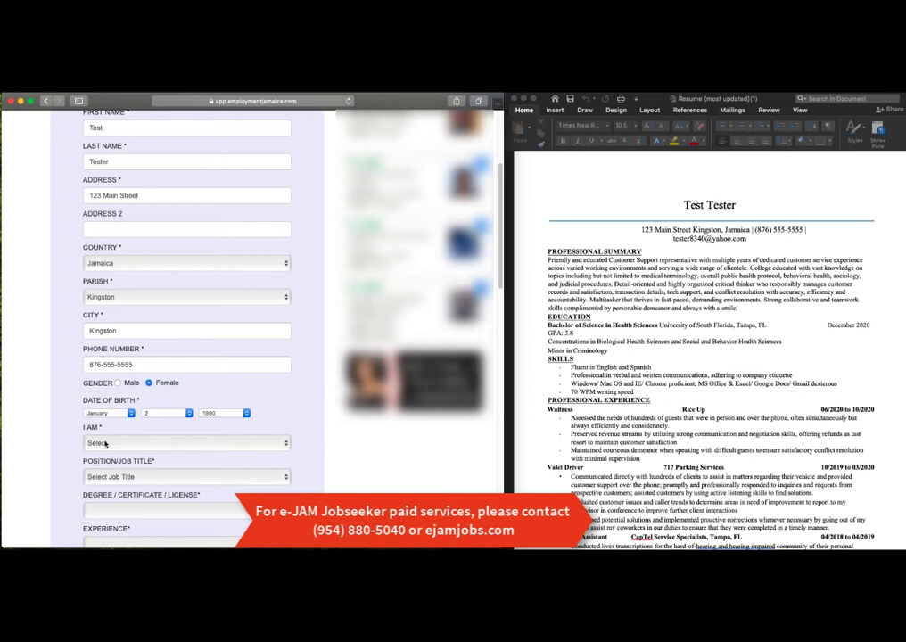
Step: Set I Am to In Jamaica and the work interest to US - H2B
left_click(97, 439)
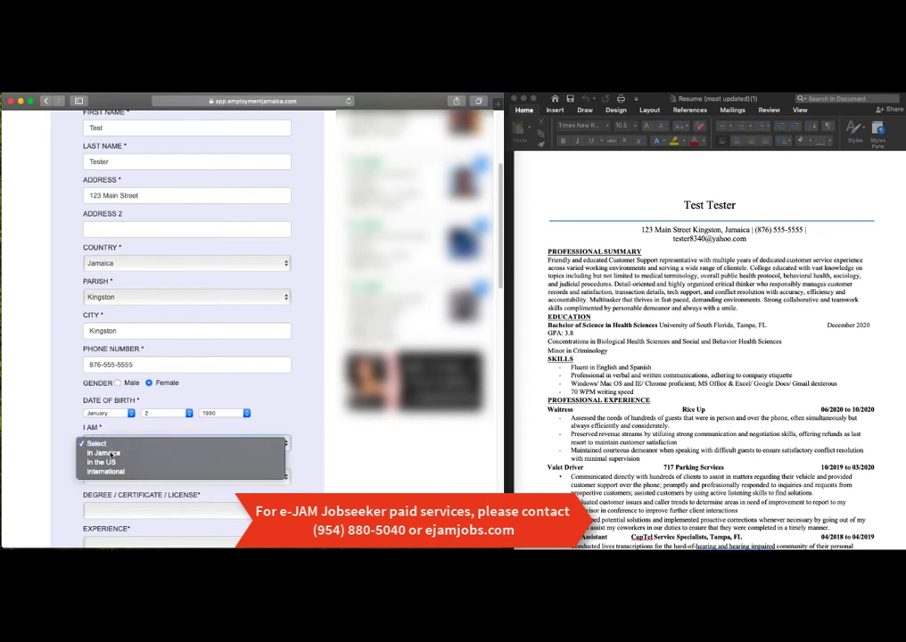
left_click(105, 453)
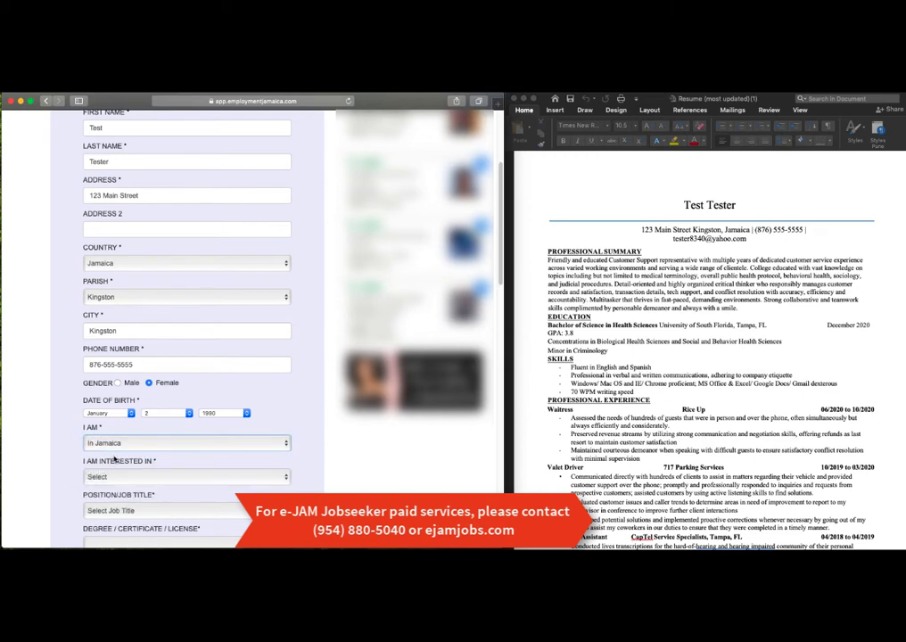
scroll(112, 456, "down", 1)
scroll(113, 456, "down", 1)
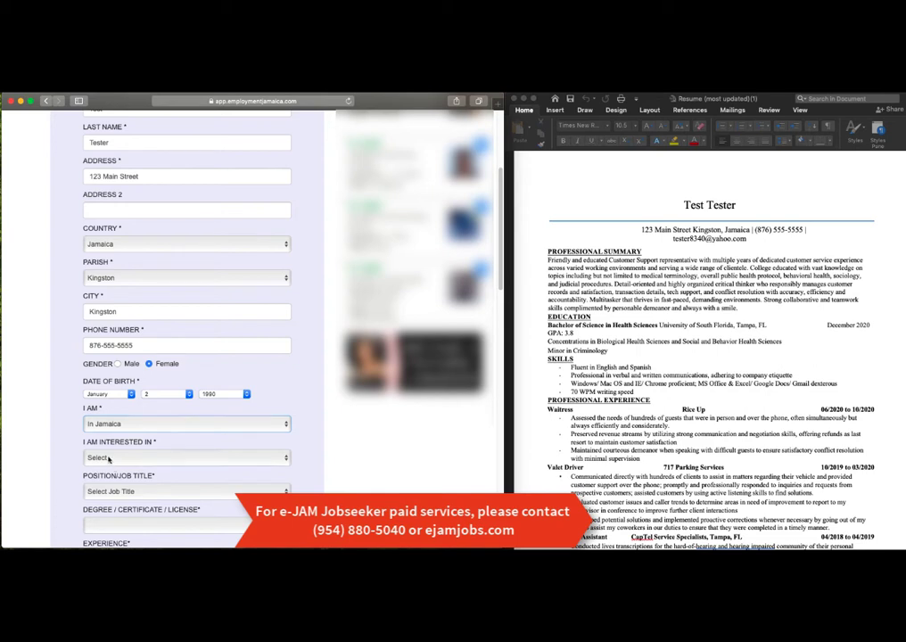
left_click(109, 459)
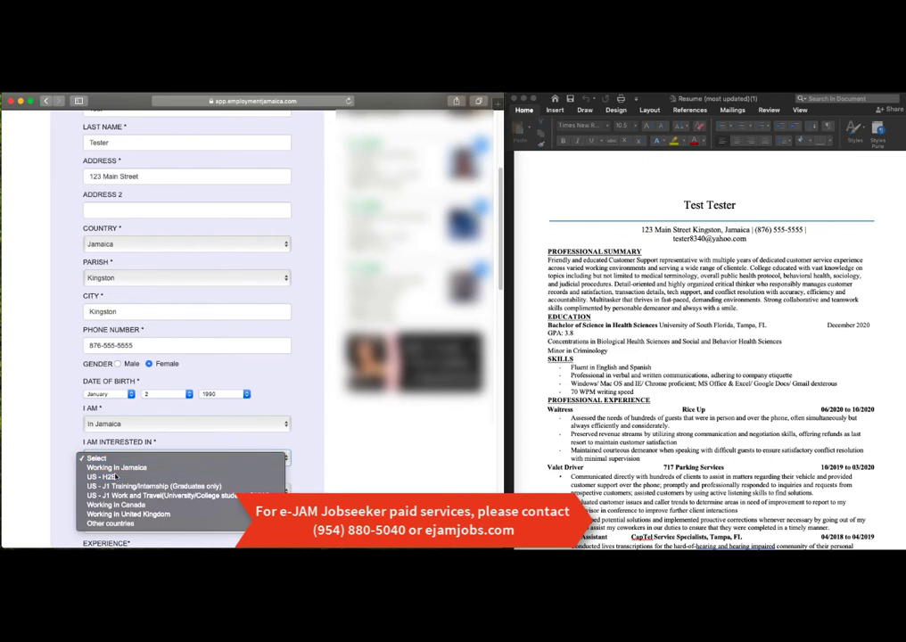
left_click(115, 477)
left_click(119, 459)
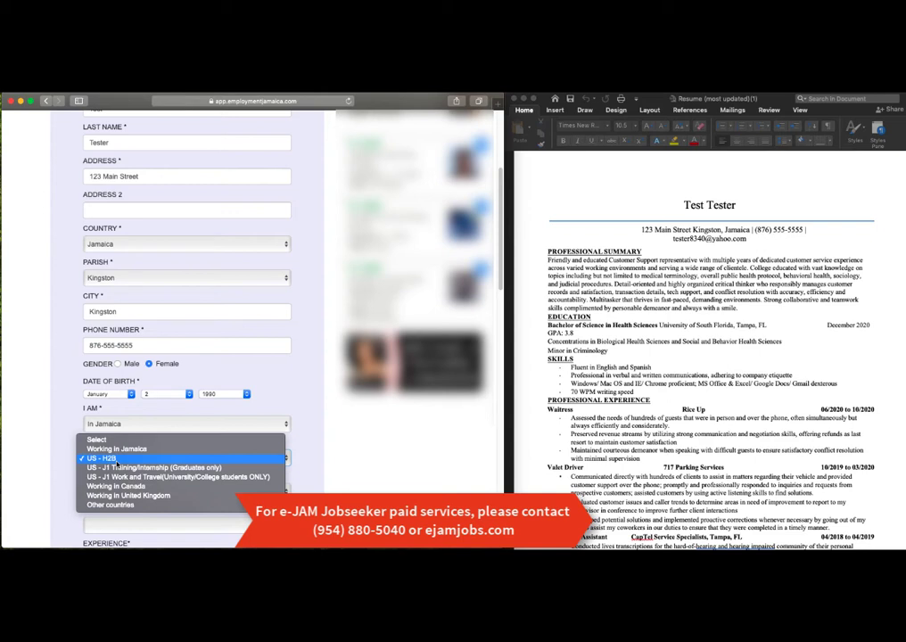
left_click(116, 459)
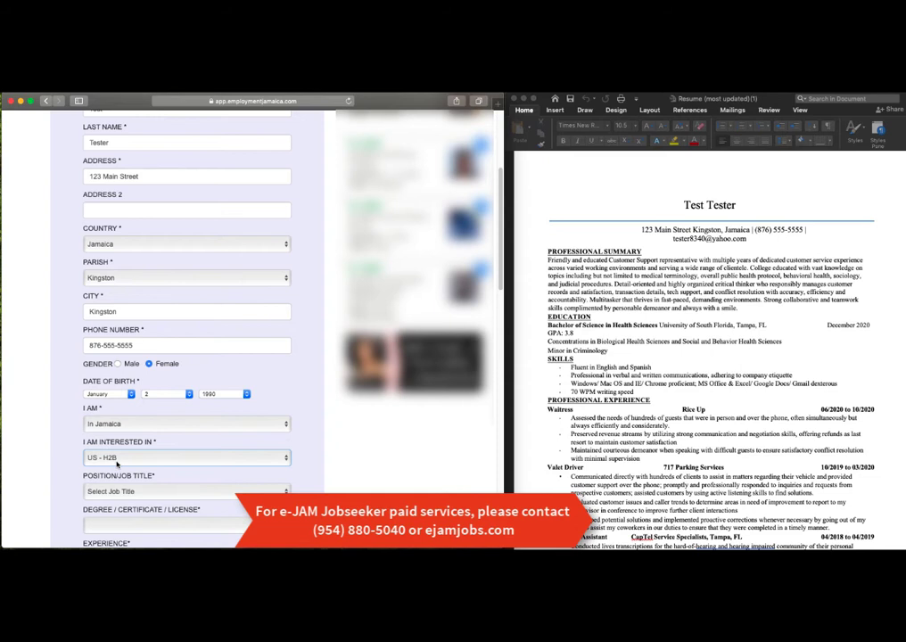
scroll(116, 463, "down", 2)
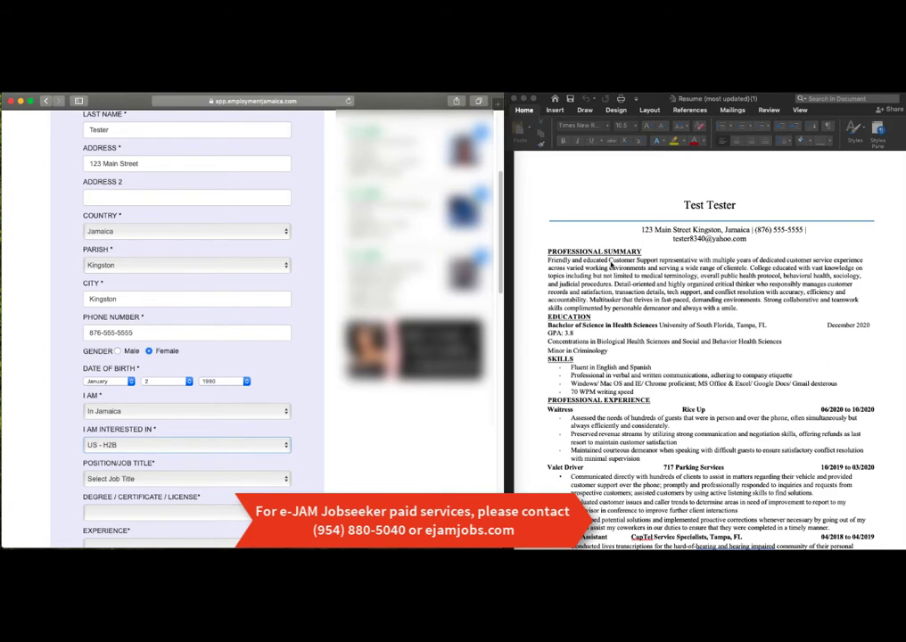
Step: Check the resume's Customer Support role, then choose Customer Service Rep as job title
left_click(613, 262)
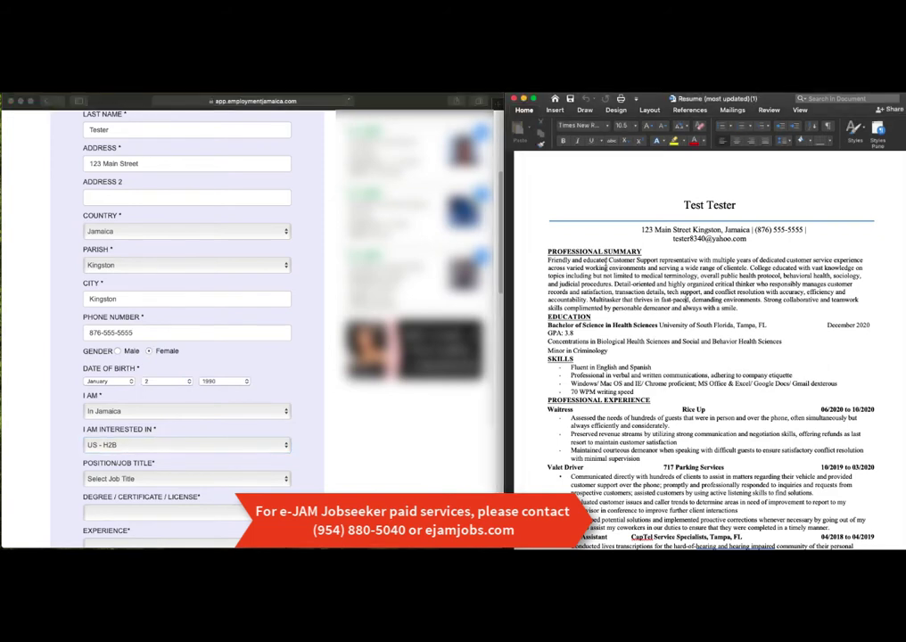
left_click_drag(608, 261, 699, 261)
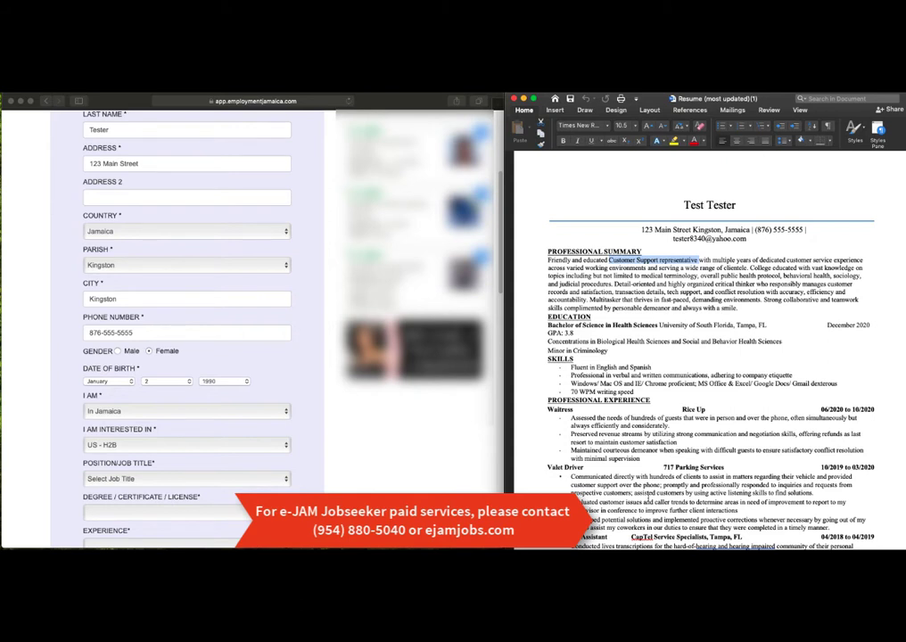
left_click(172, 456)
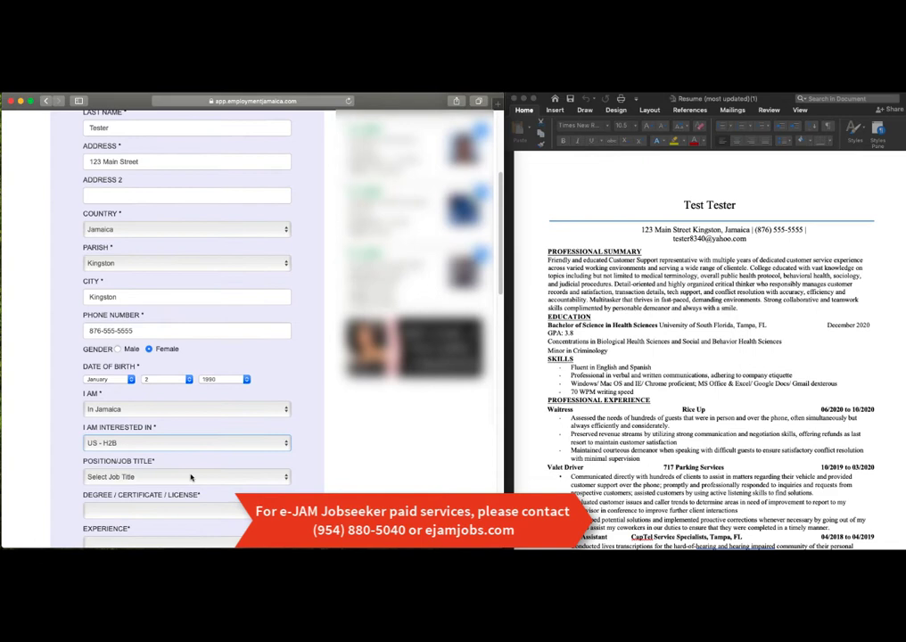
scroll(189, 481, "down", 1)
left_click(189, 478)
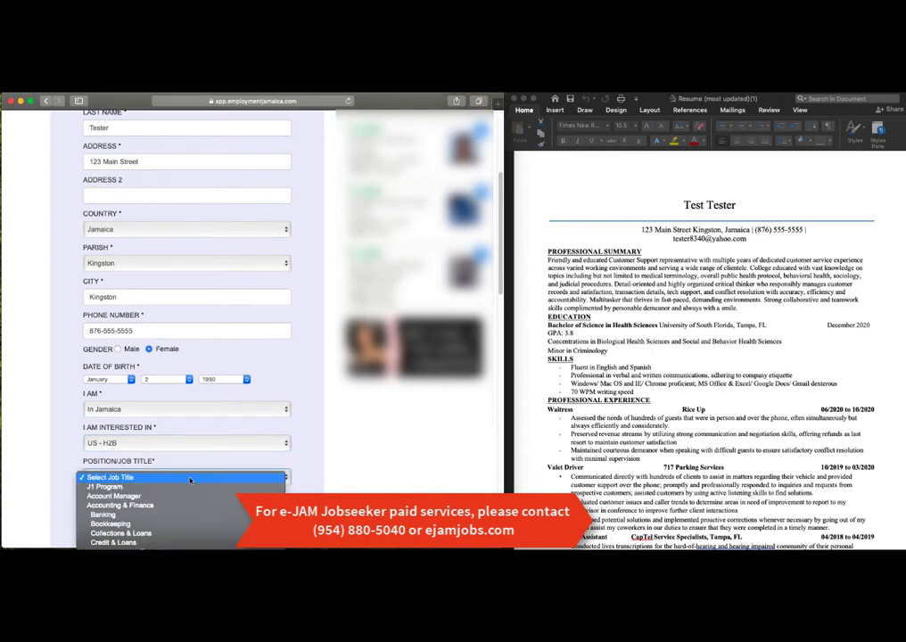
scroll(189, 479, "down", 6)
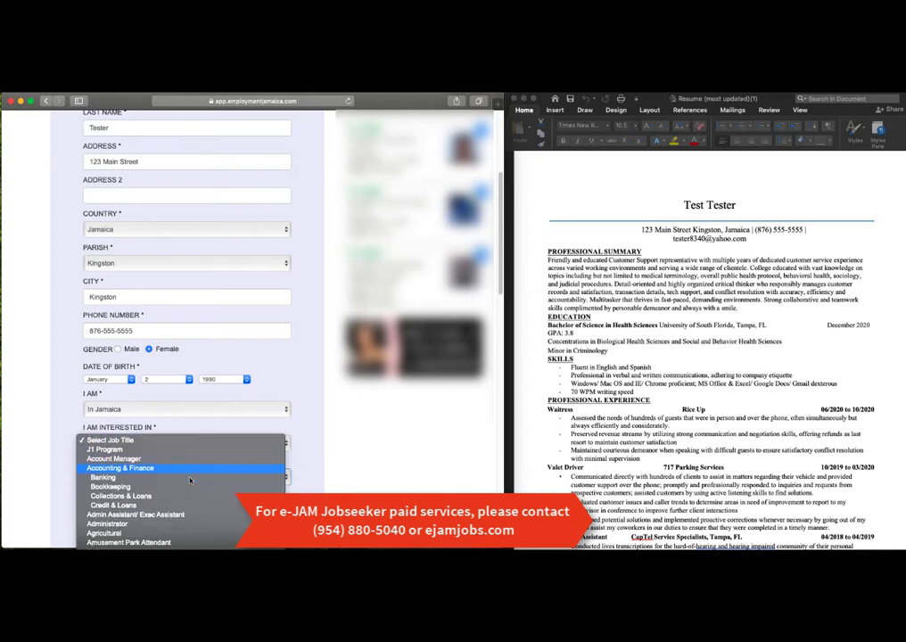
scroll(189, 478, "down", 10)
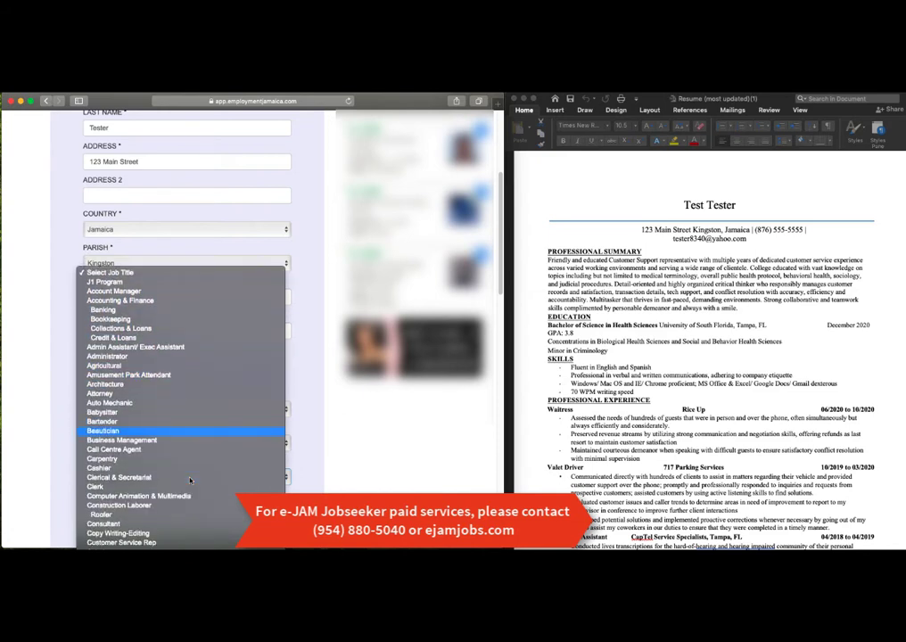
scroll(189, 479, "down", 2)
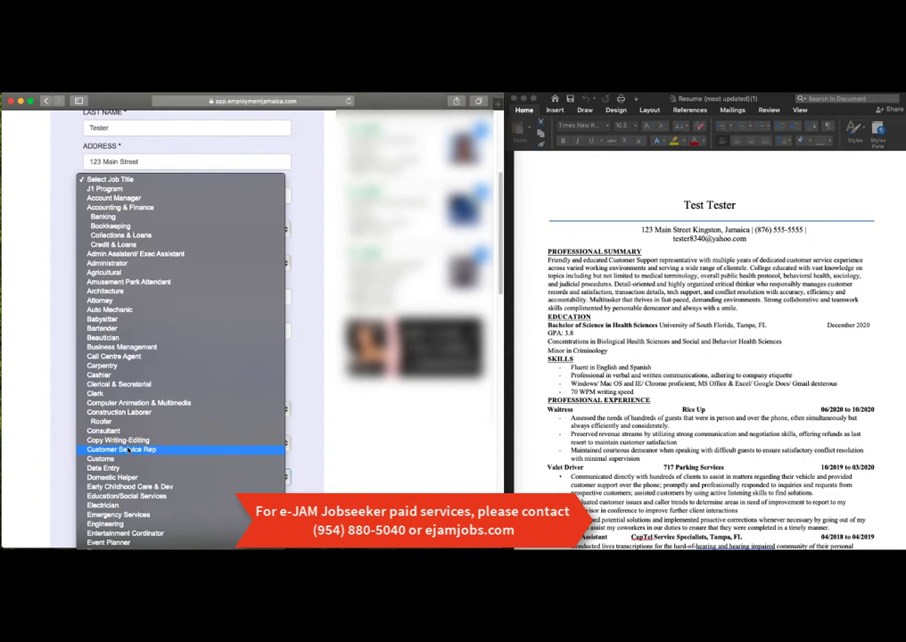
left_click(128, 449)
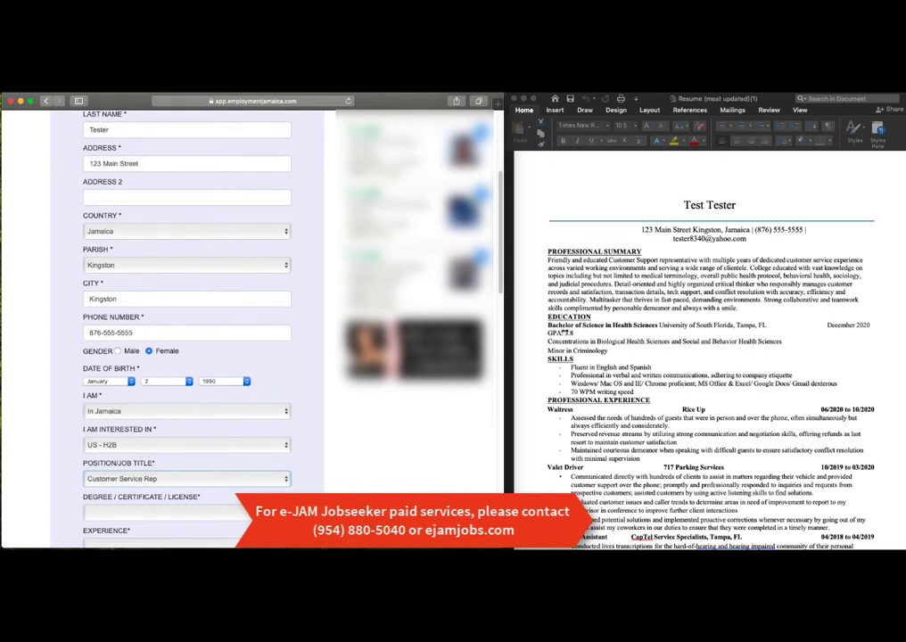
Step: Choose Bachelors degree, 5 – 10 Years Experience and Unemployed employment status
scroll(214, 385, "down", 2)
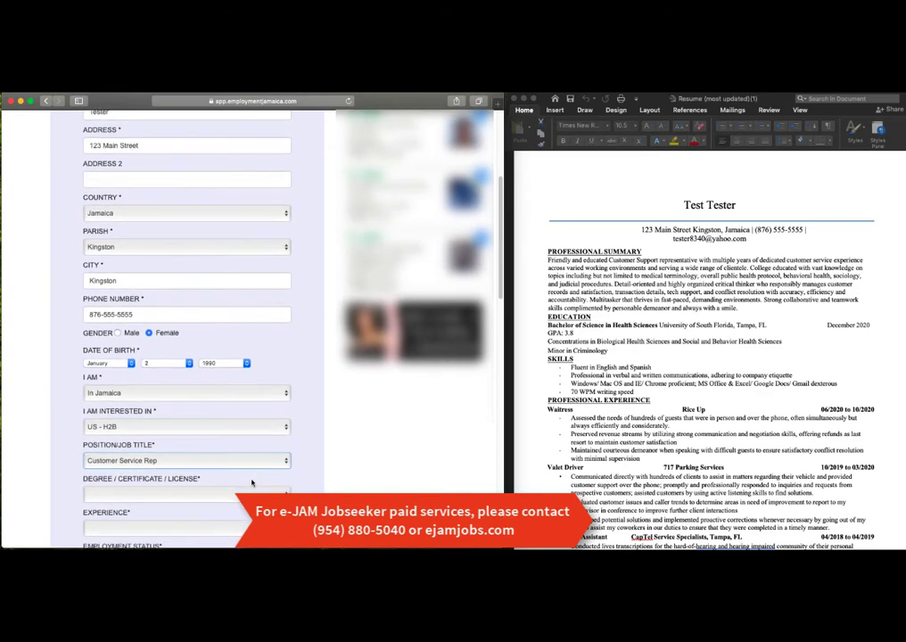
scroll(252, 483, "down", 5)
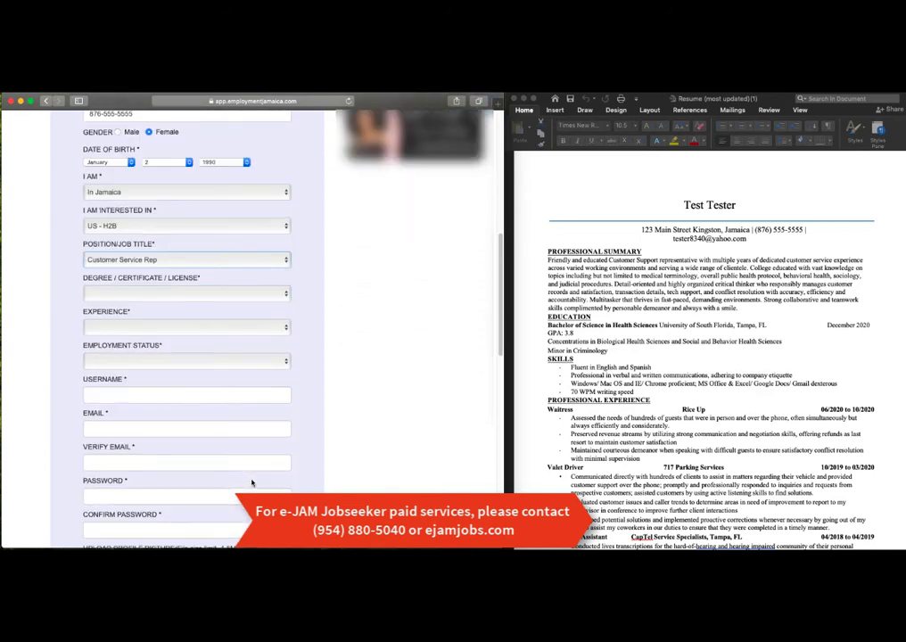
left_click(228, 297)
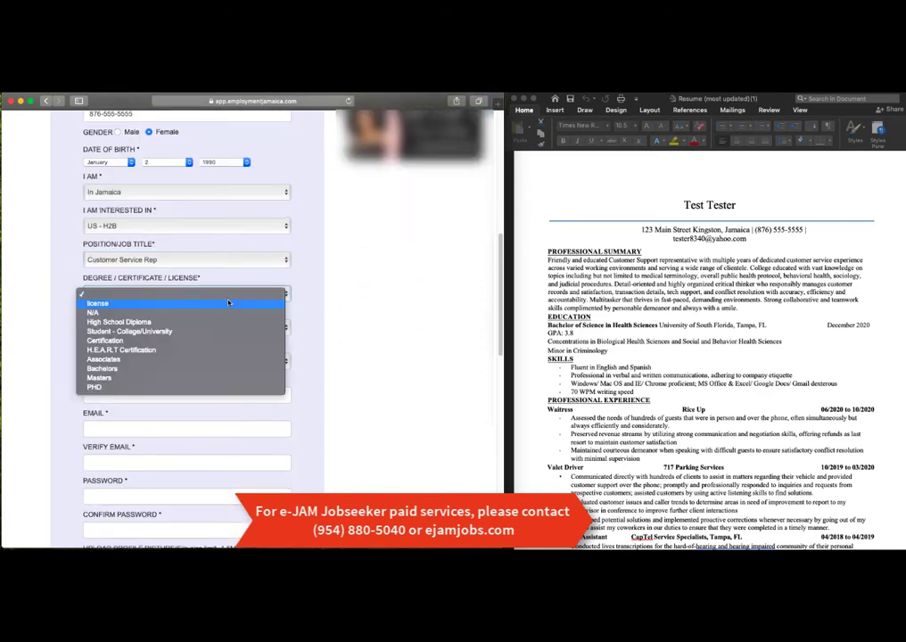
left_click(131, 373)
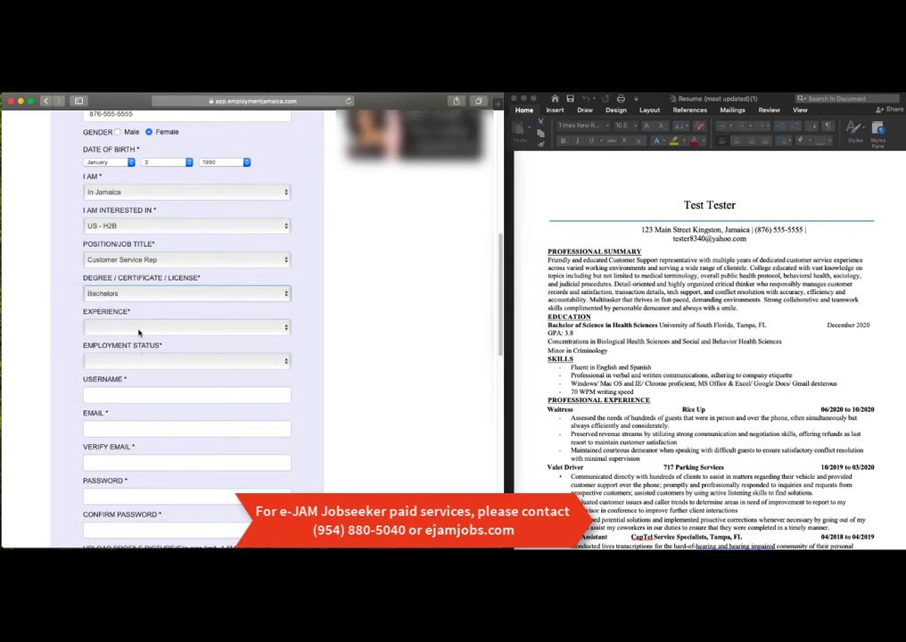
left_click(139, 331)
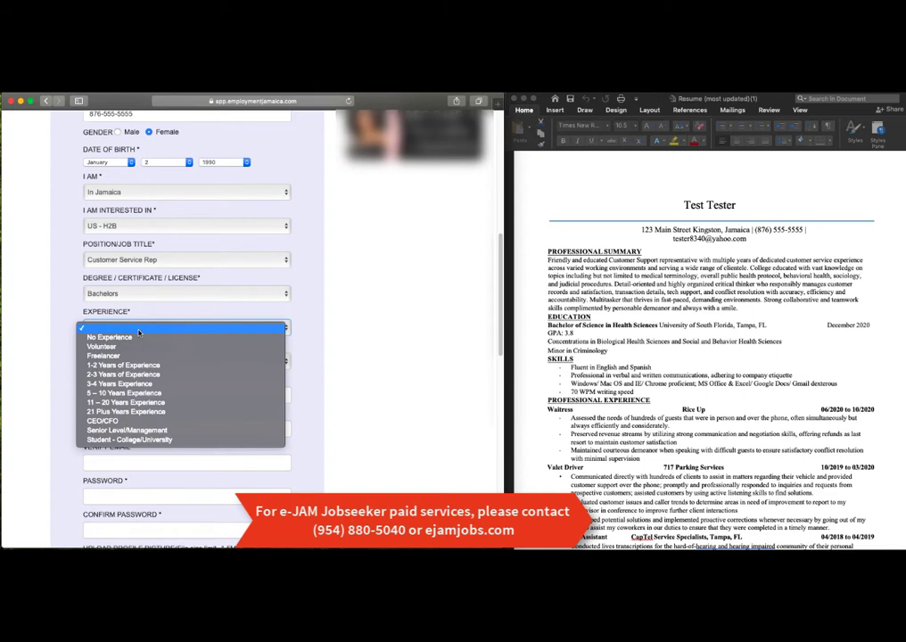
left_click(134, 393)
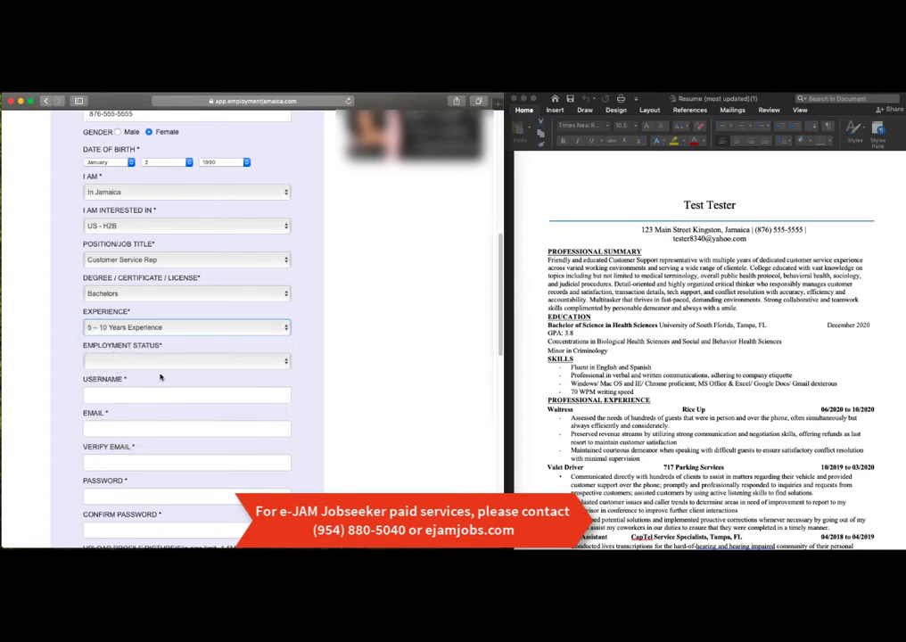
left_click(164, 369)
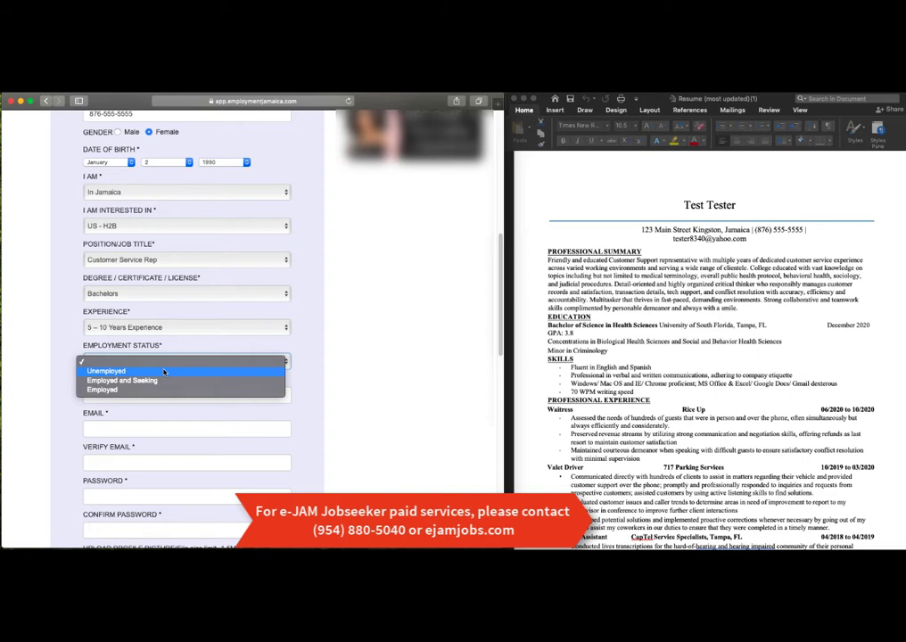
left_click(164, 370)
left_click(165, 390)
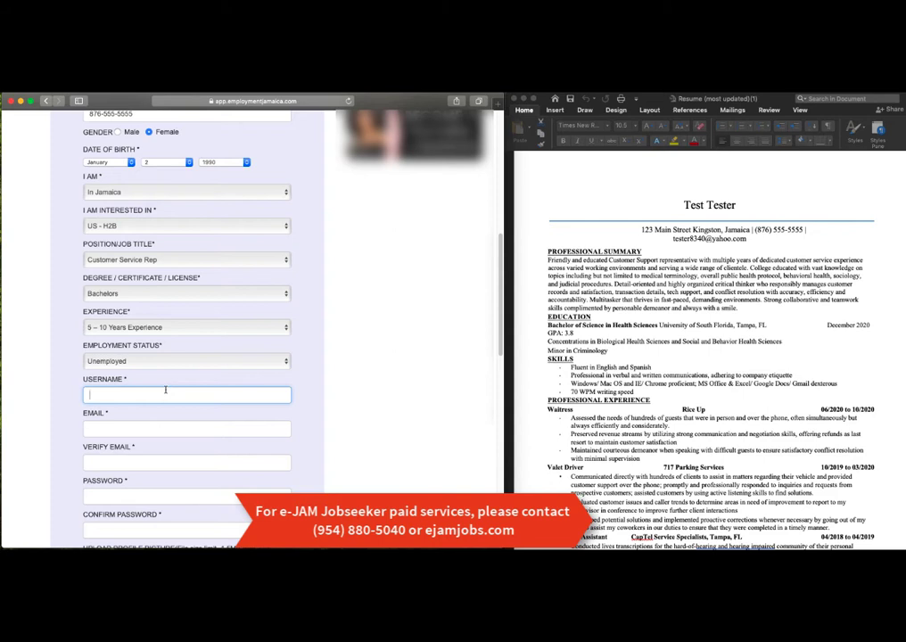
Step: Enter a username and the jobseeker's e-mail address
type("Test")
scroll(146, 397, "down", 1)
left_click(142, 414)
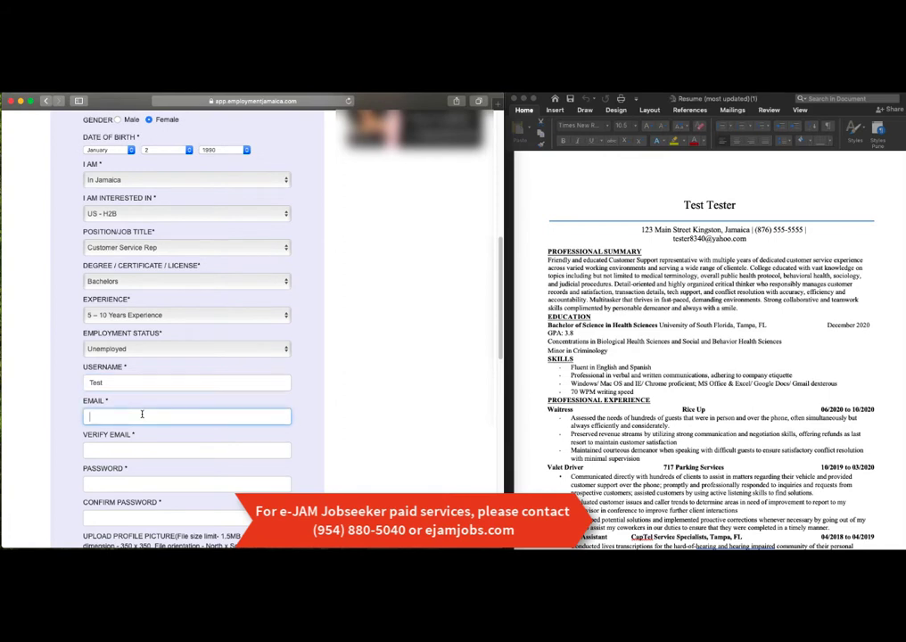
Step: Copy the e-mail address and paste it into Verify Email
triple_click(136, 417)
right_click(138, 424)
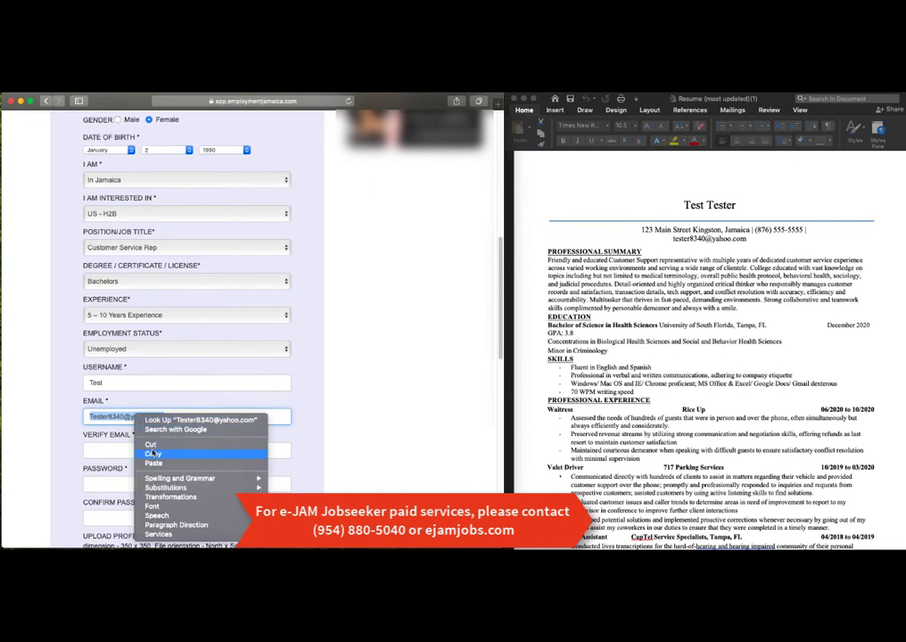
left_click(137, 449)
left_click(137, 450)
right_click(130, 460)
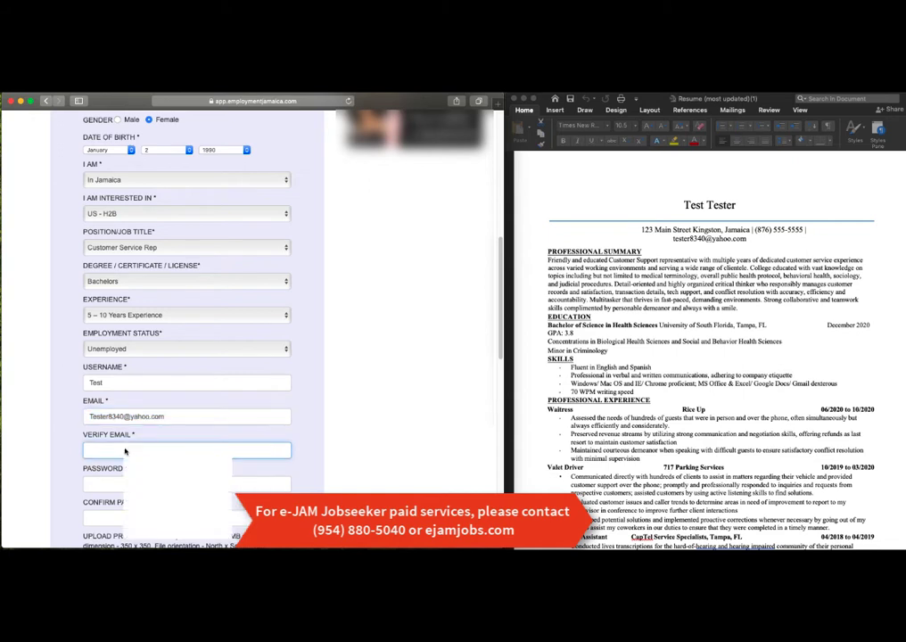
left_click(141, 470)
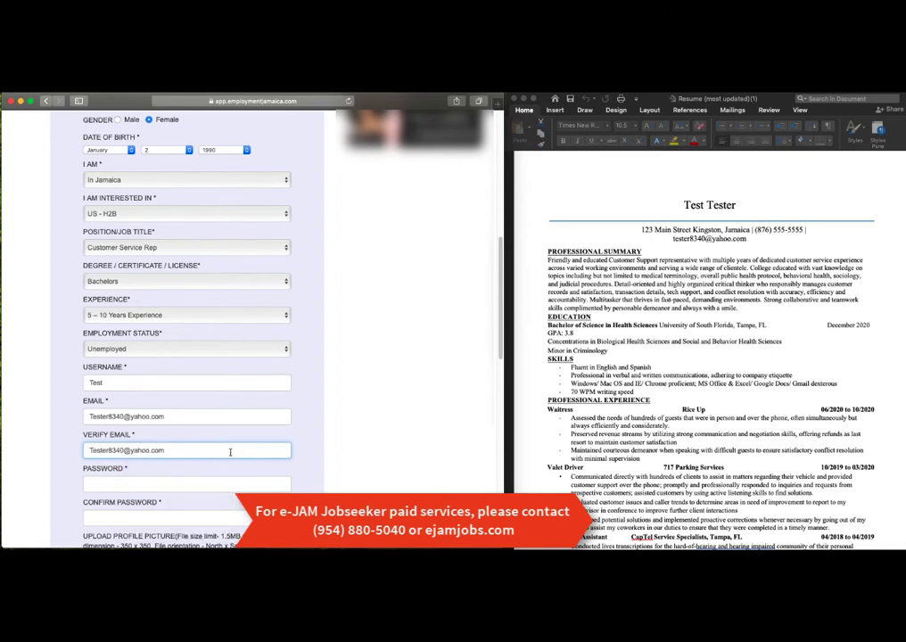
Step: Type the account password and repeat it in Confirm Password
scroll(230, 452, "down", 2)
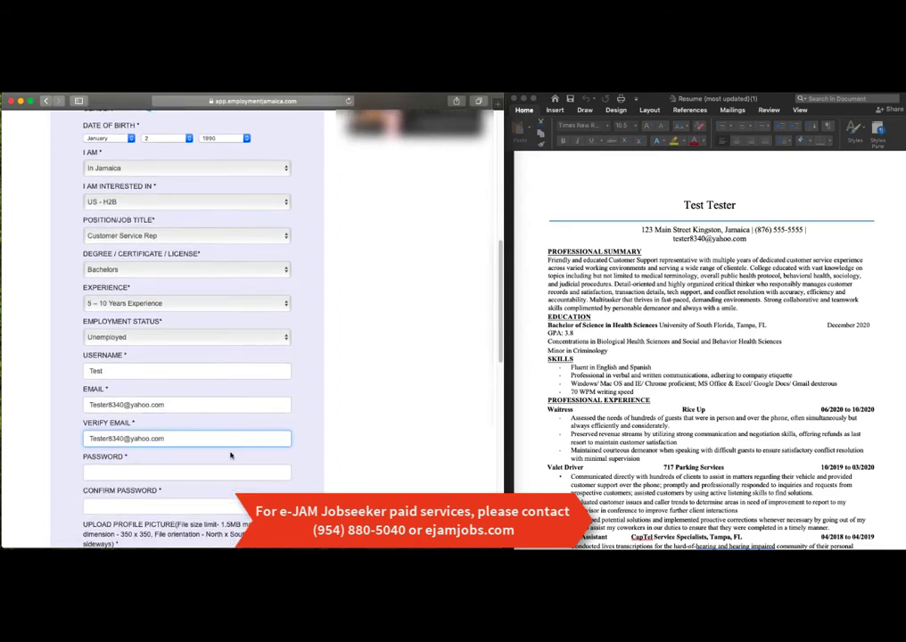
scroll(230, 455, "down", 3)
left_click(158, 408)
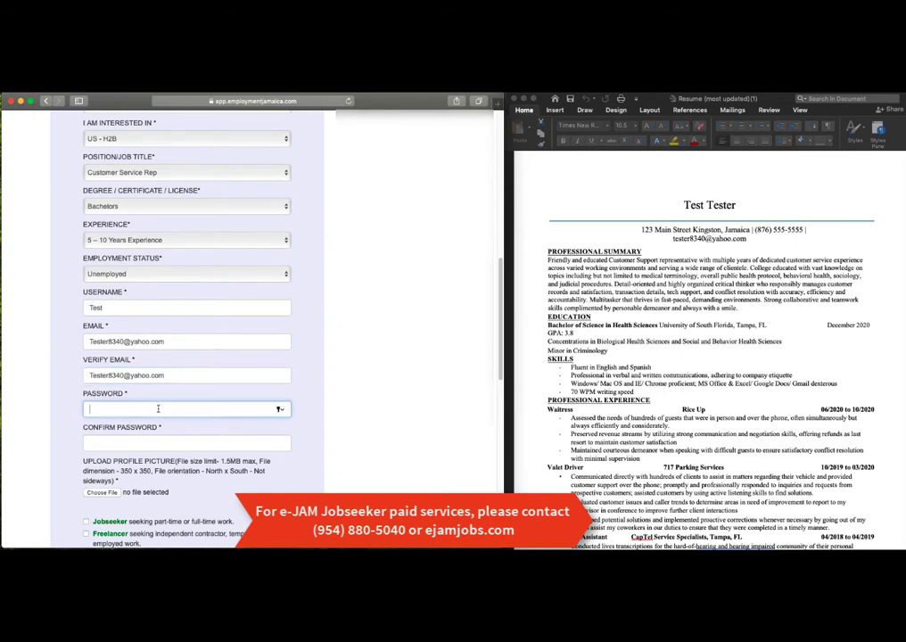
left_click(142, 442)
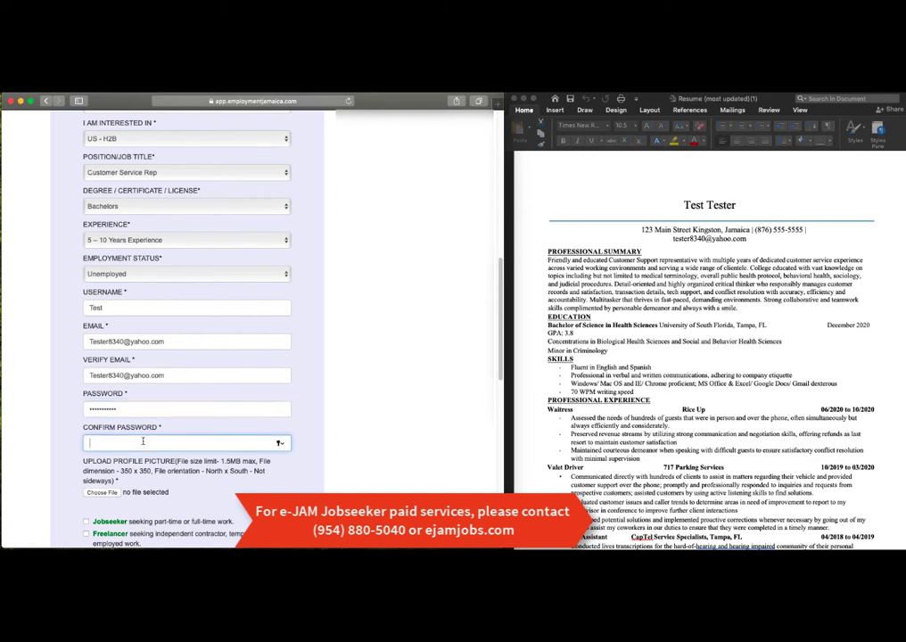
scroll(107, 398, "down", 3)
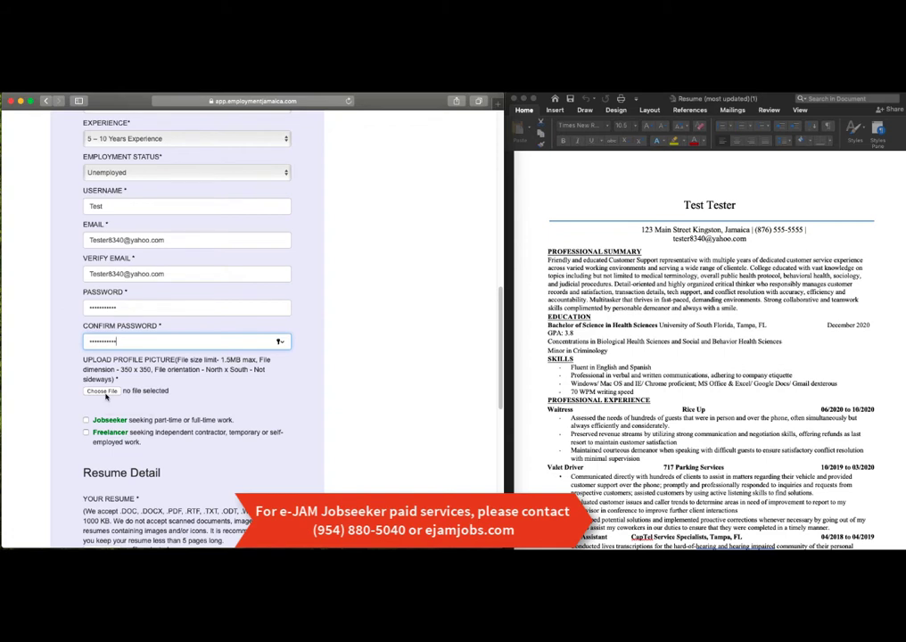
Step: Attach profile_picture from the Desktop and tick the Jobseeker account type
left_click(102, 391)
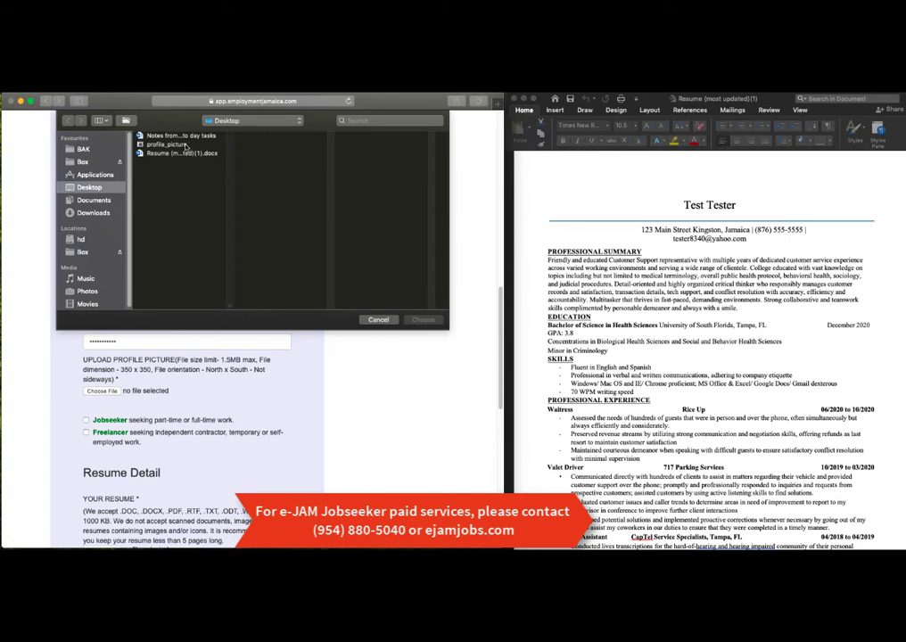
left_click(184, 144)
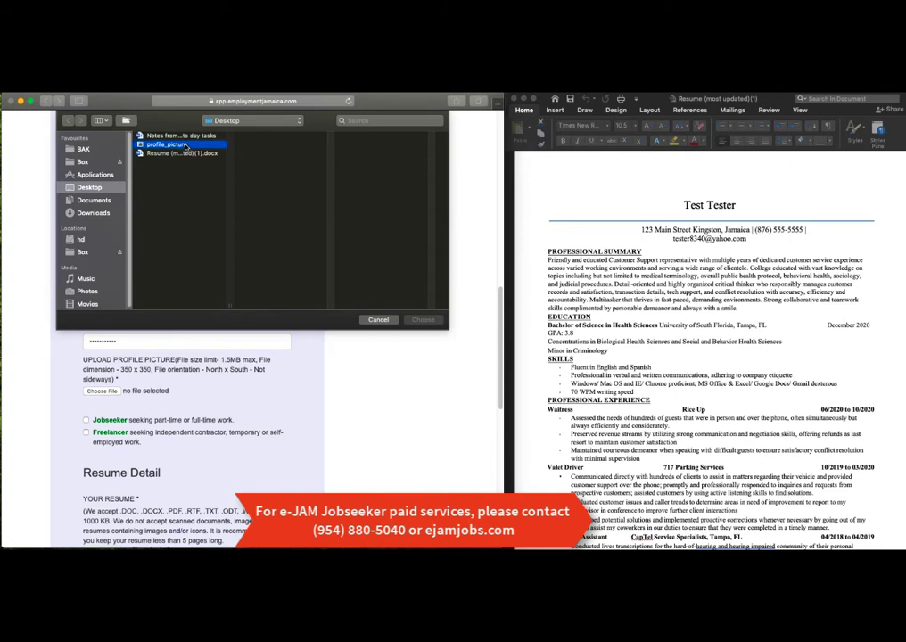
double_click(184, 144)
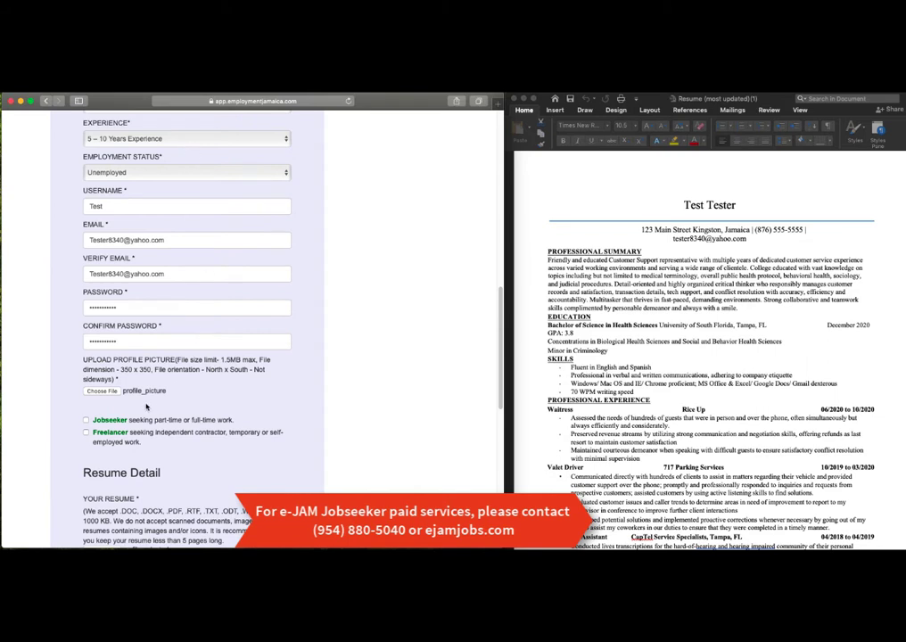
left_click(87, 421)
scroll(181, 421, "down", 2)
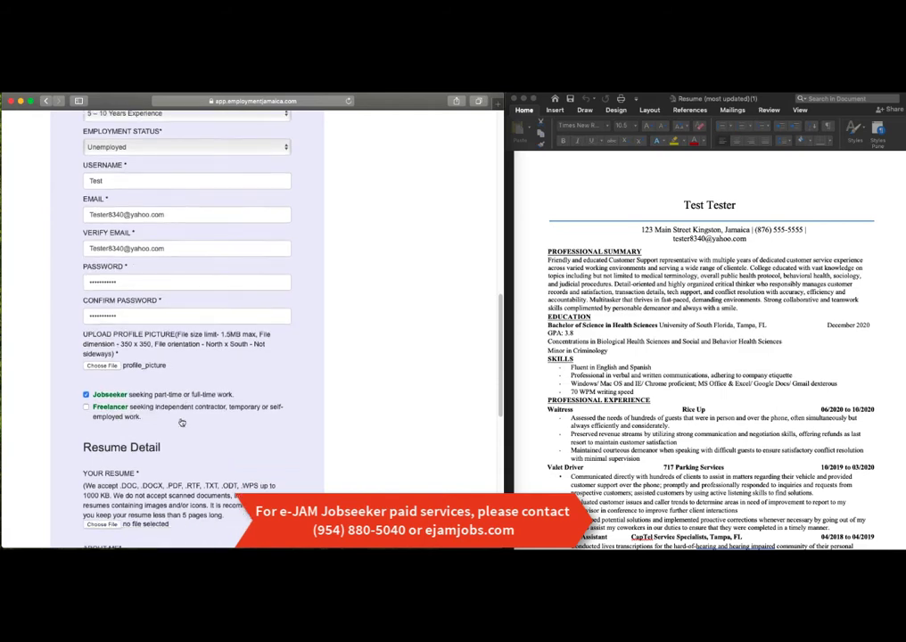
Step: Check the resume upload's accepted file types and its 1000 KB size limit
scroll(181, 422, "down", 3)
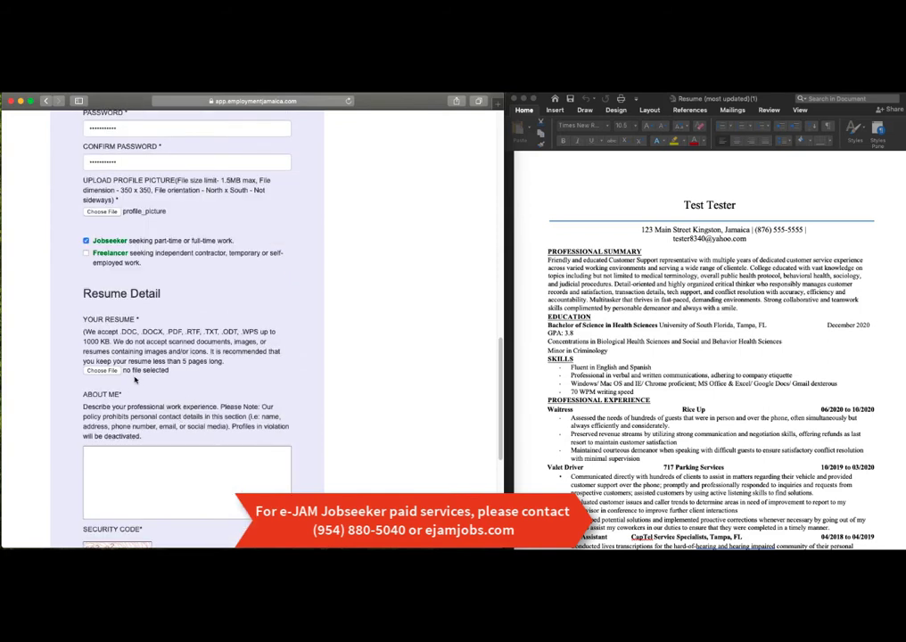
left_click(101, 370)
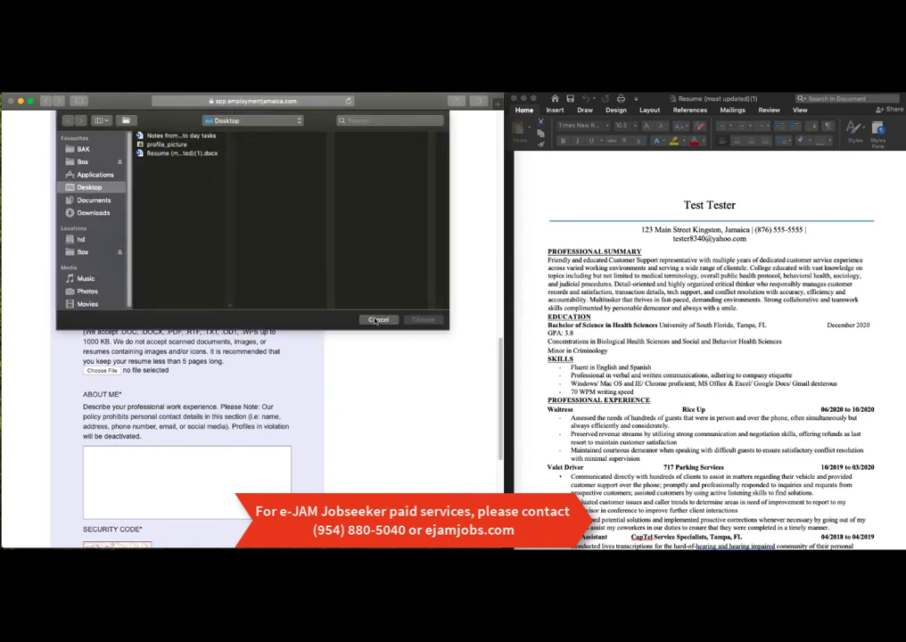
left_click(376, 320)
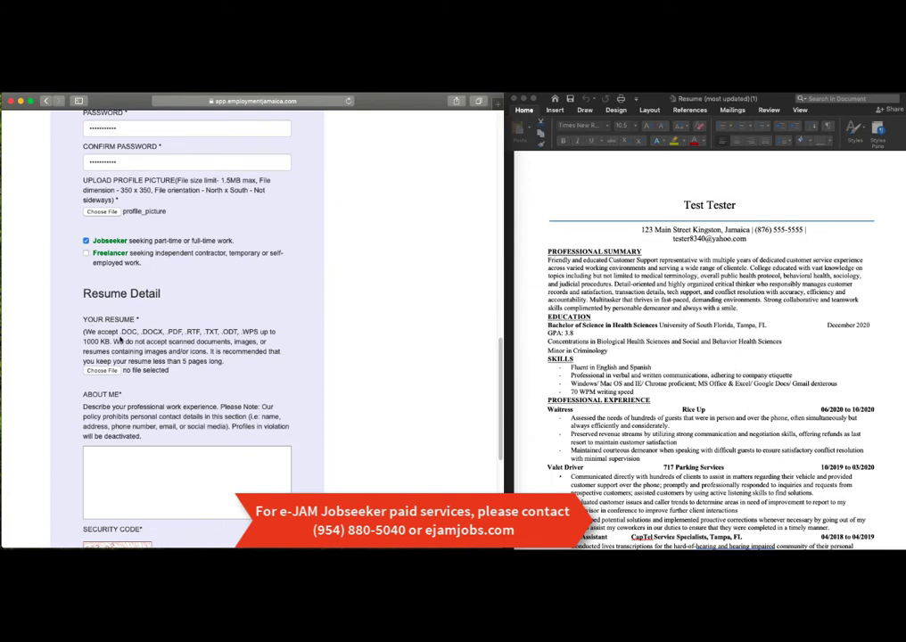
left_click_drag(122, 331, 261, 332)
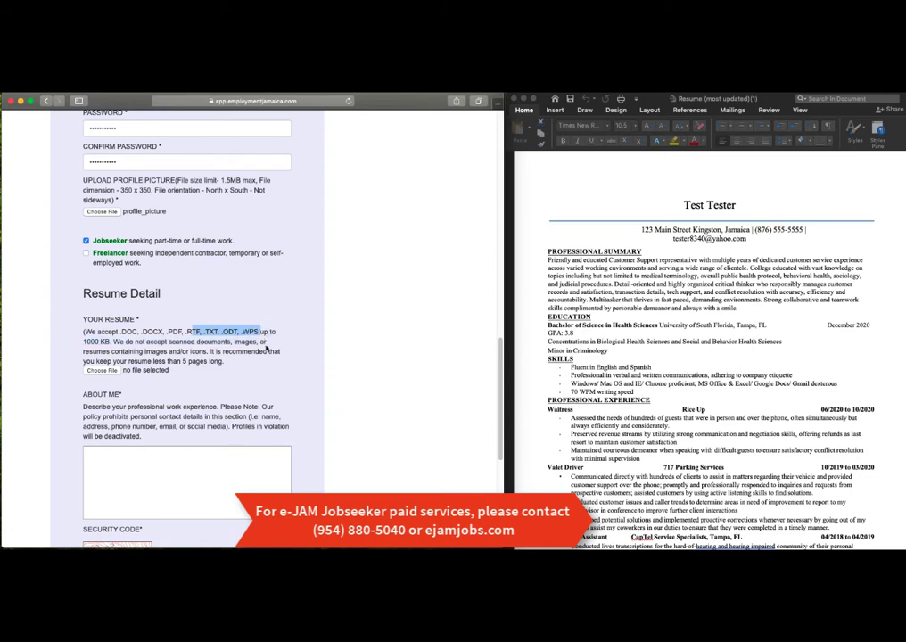
left_click(208, 362)
left_click_drag(85, 342, 110, 342)
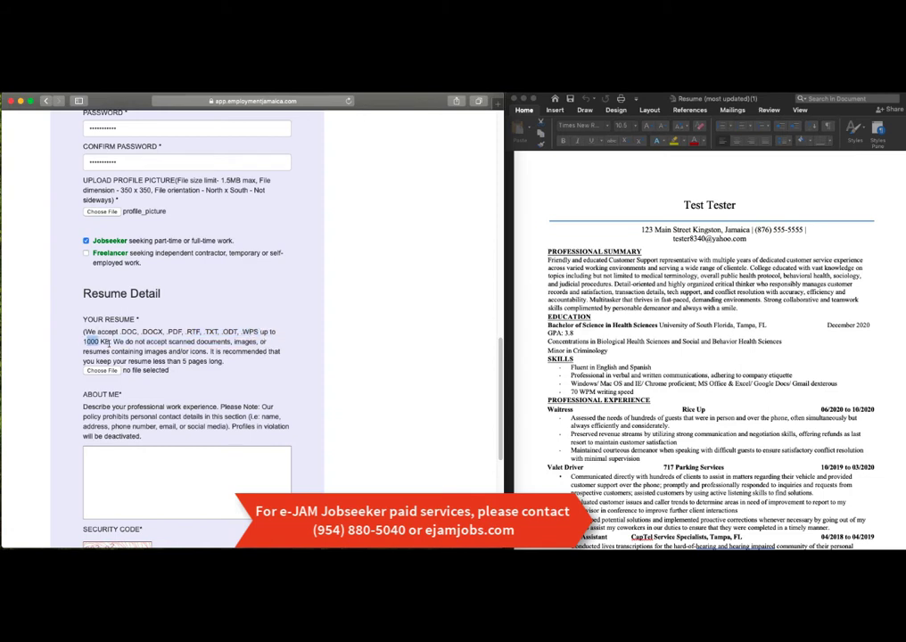
left_click(153, 351)
Step: Attach Resume (most updated)(1).docx from the Desktop under Your Resume
left_click(113, 373)
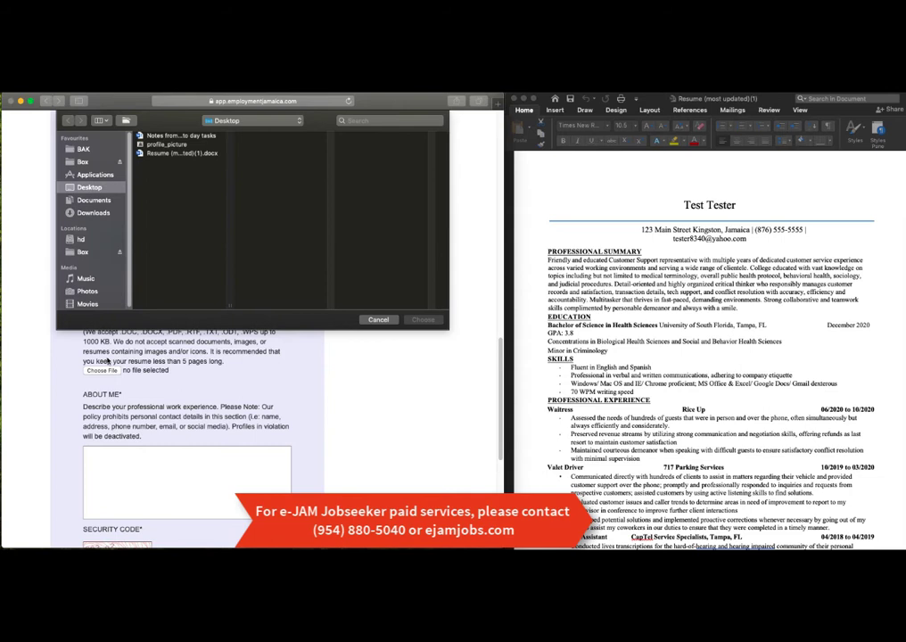
left_click(165, 154)
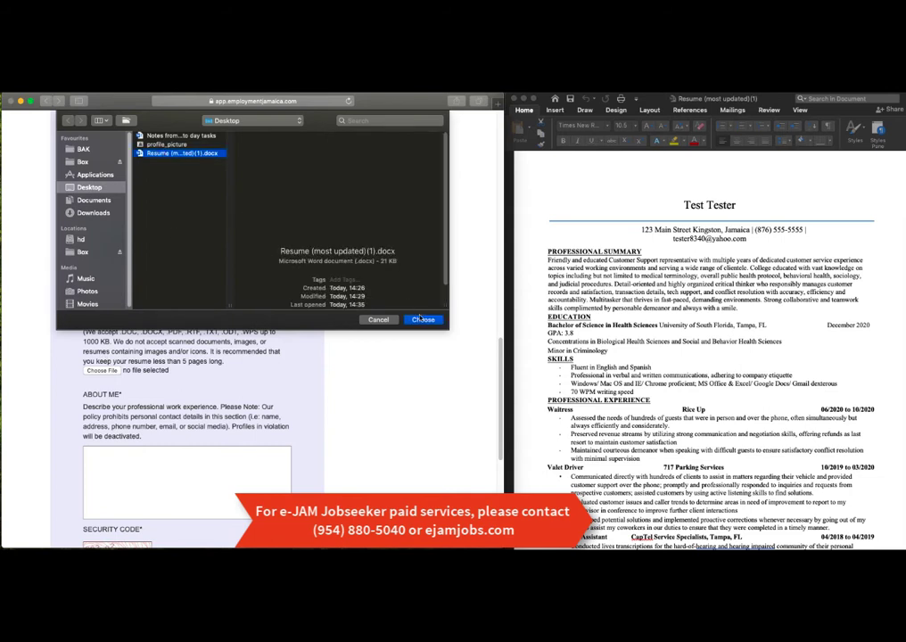
left_click(424, 321)
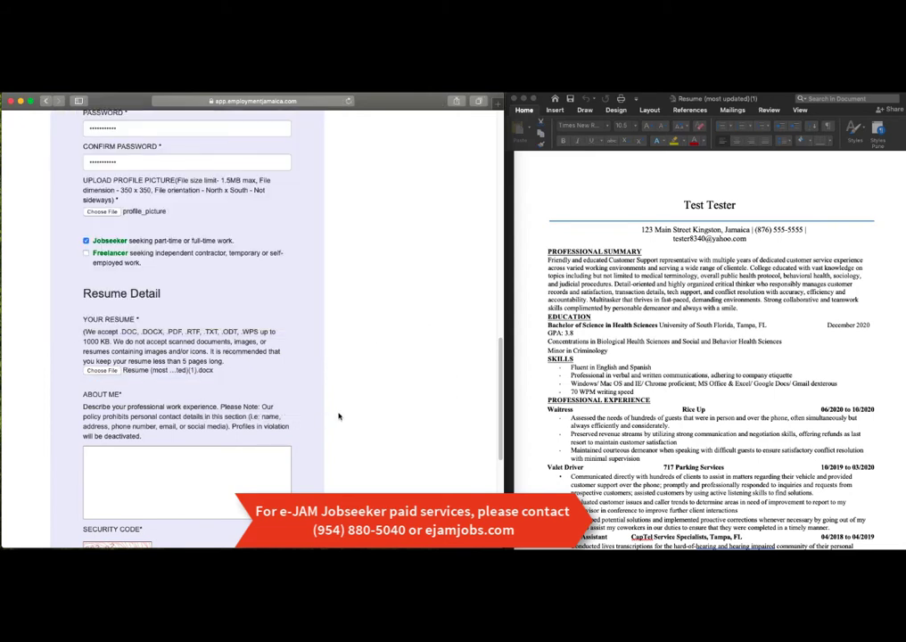
Step: Copy the Professional Summary paragraph from the Word resume
scroll(338, 415, "down", 3)
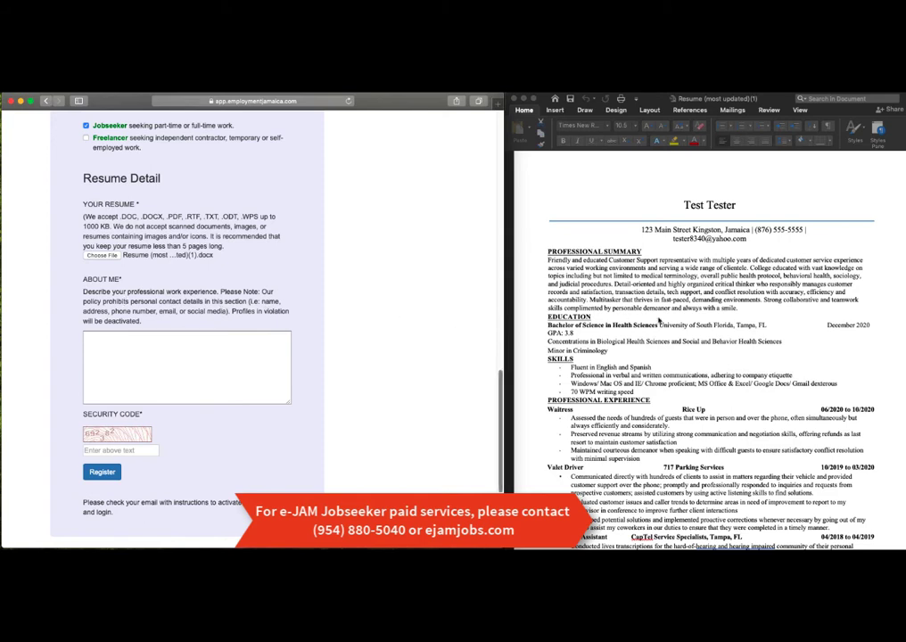
left_click(741, 310)
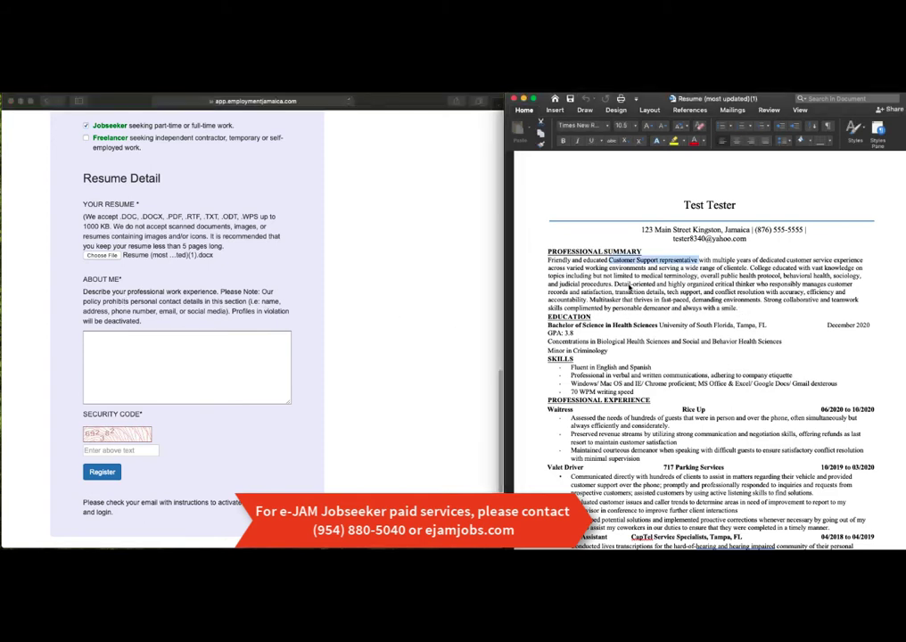
left_click_drag(742, 309, 545, 259)
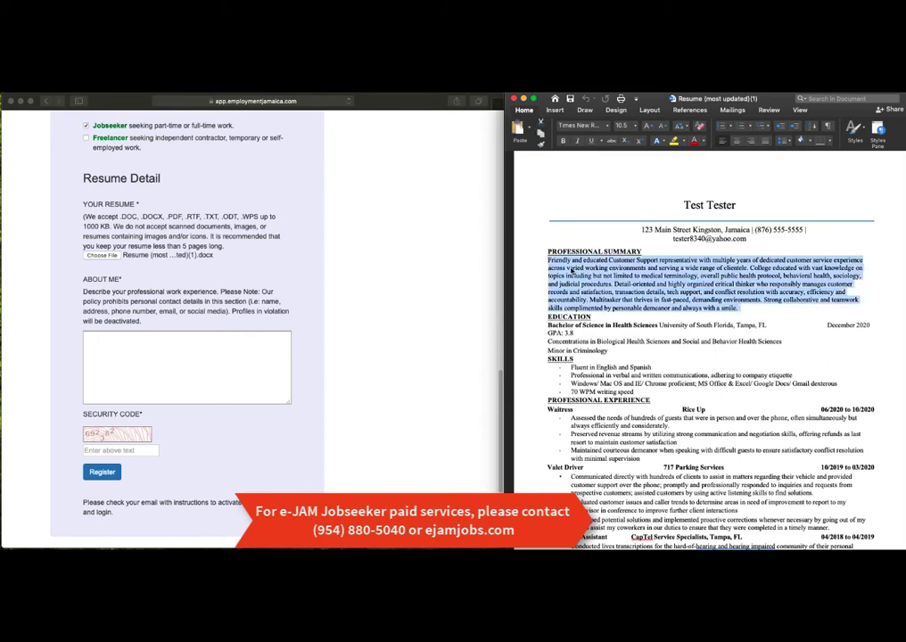
right_click(577, 269)
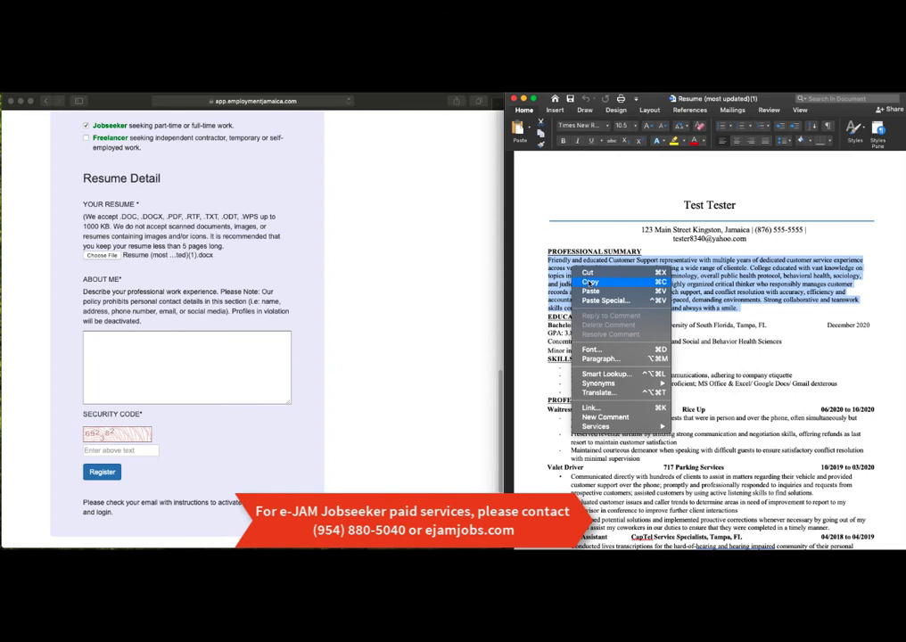
left_click(590, 283)
Step: Paste the summary into the registration form's About Me box
left_click(207, 351)
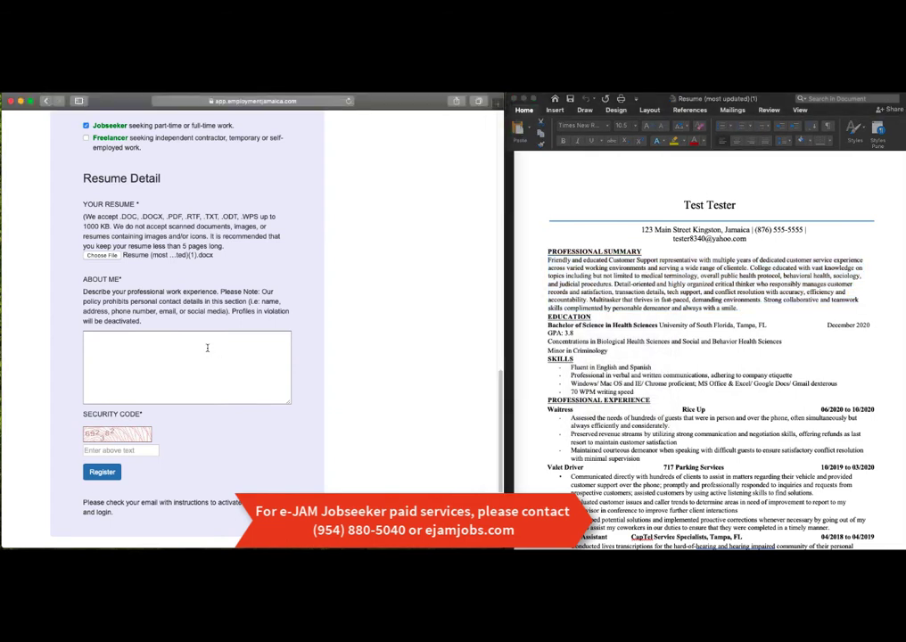
right_click(208, 348)
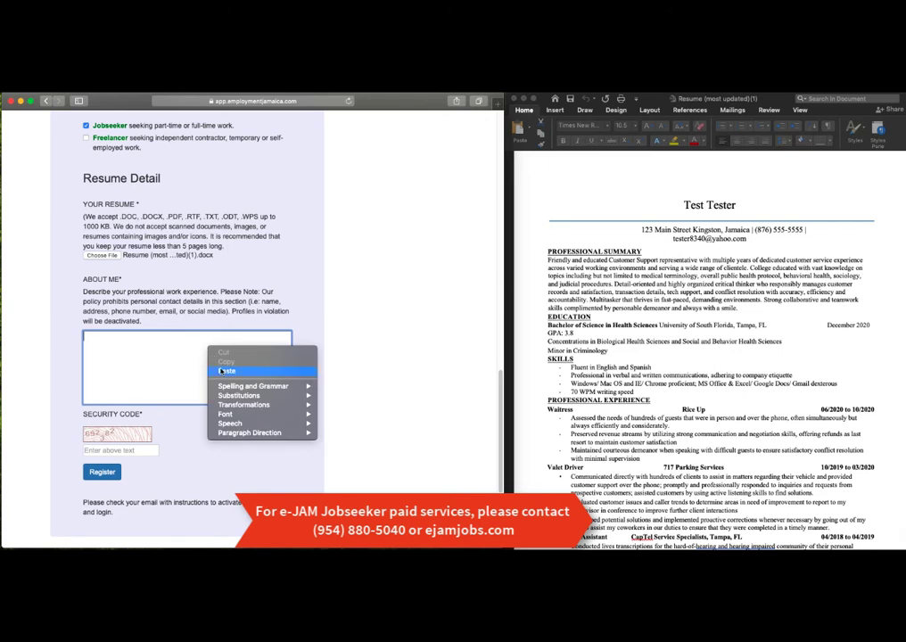
left_click(223, 370)
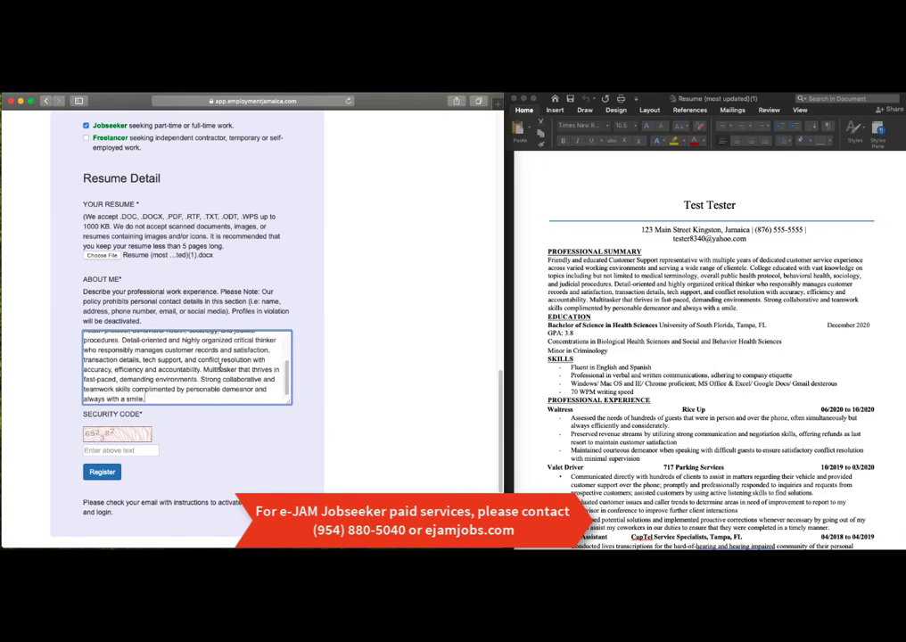
left_click(155, 449)
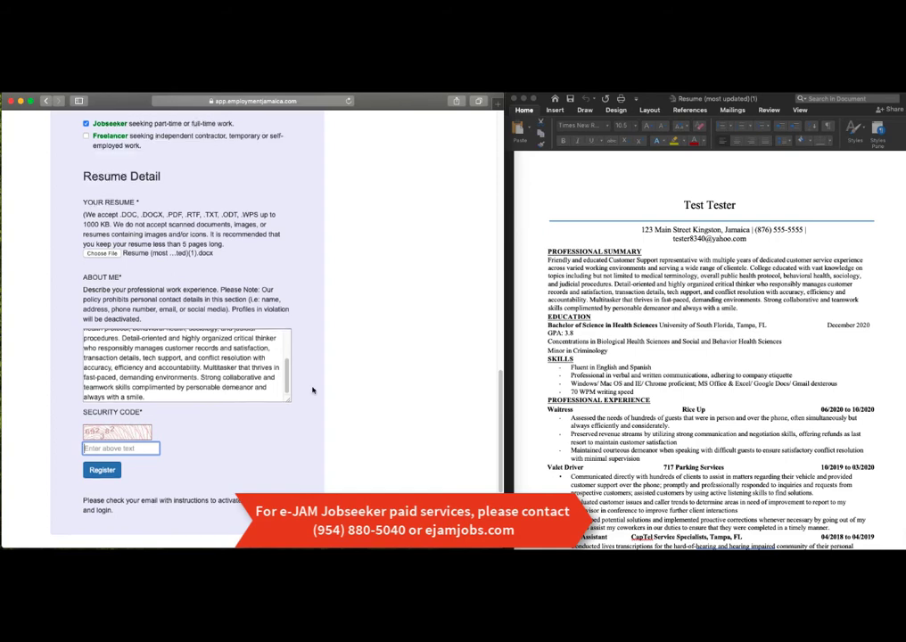
Step: Enter the security code, submit the registration, and decline Safari's password save
scroll(312, 390, "up", 10)
scroll(312, 390, "up", 5)
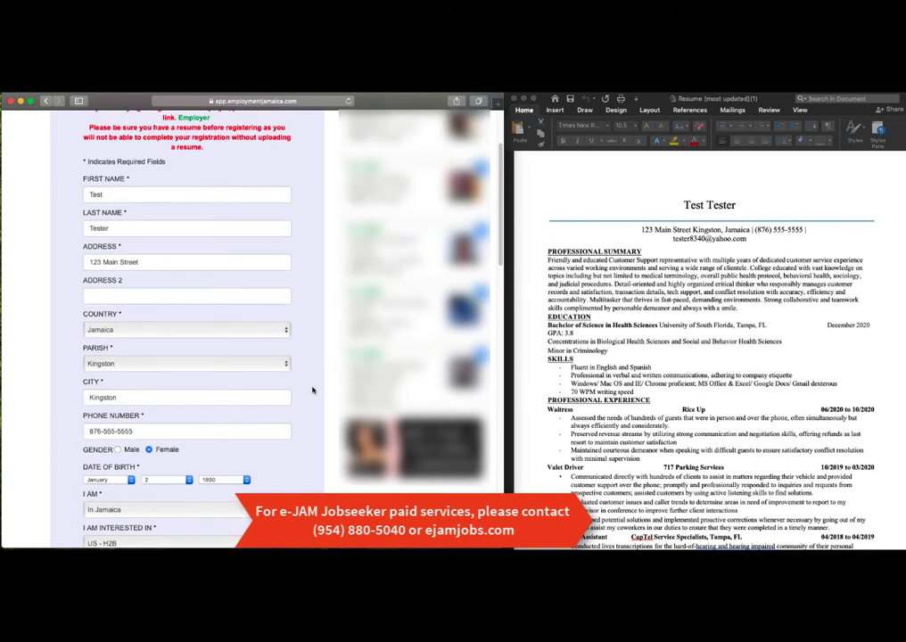
scroll(312, 389, "down", 3)
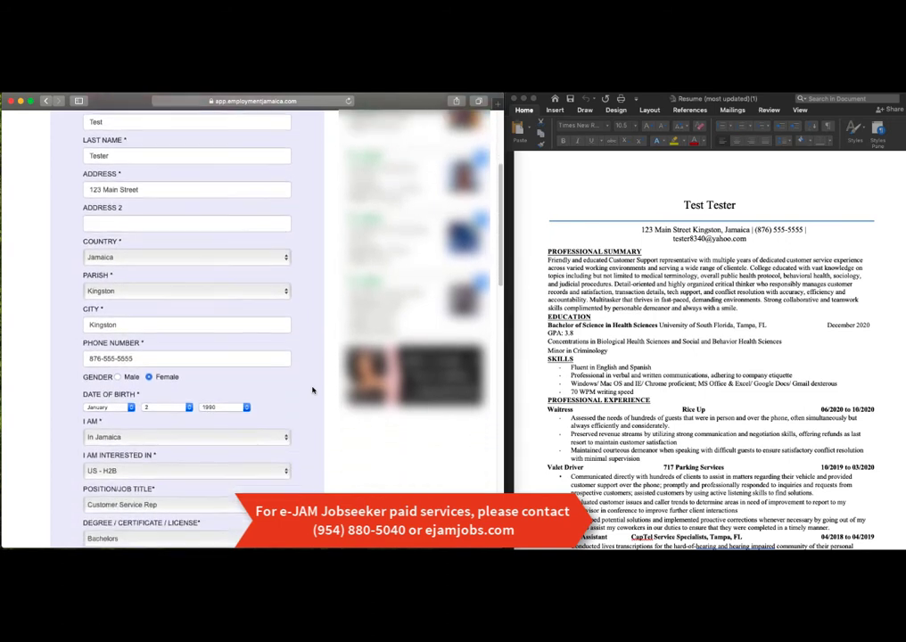
scroll(312, 389, "down", 8)
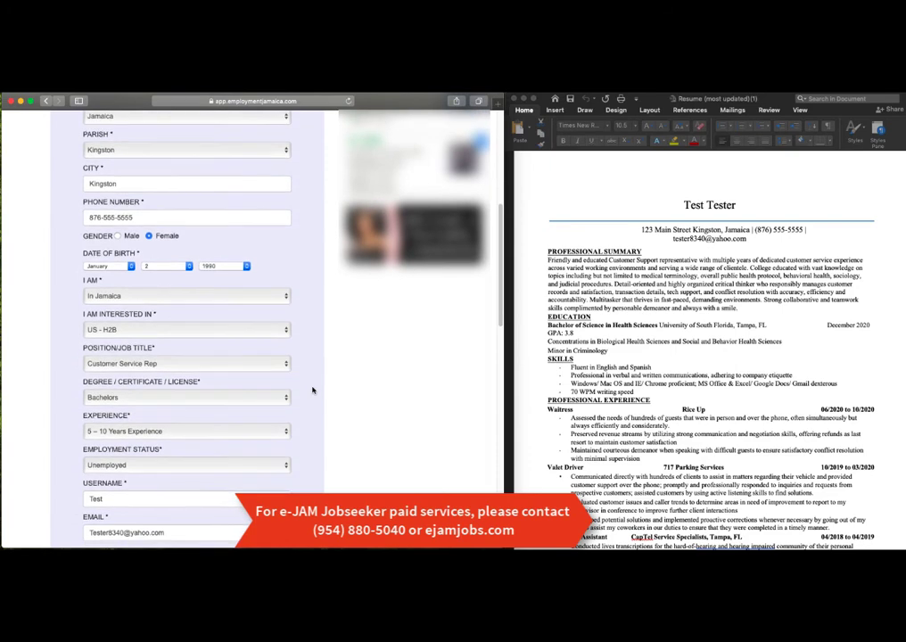
scroll(312, 390, "down", 9)
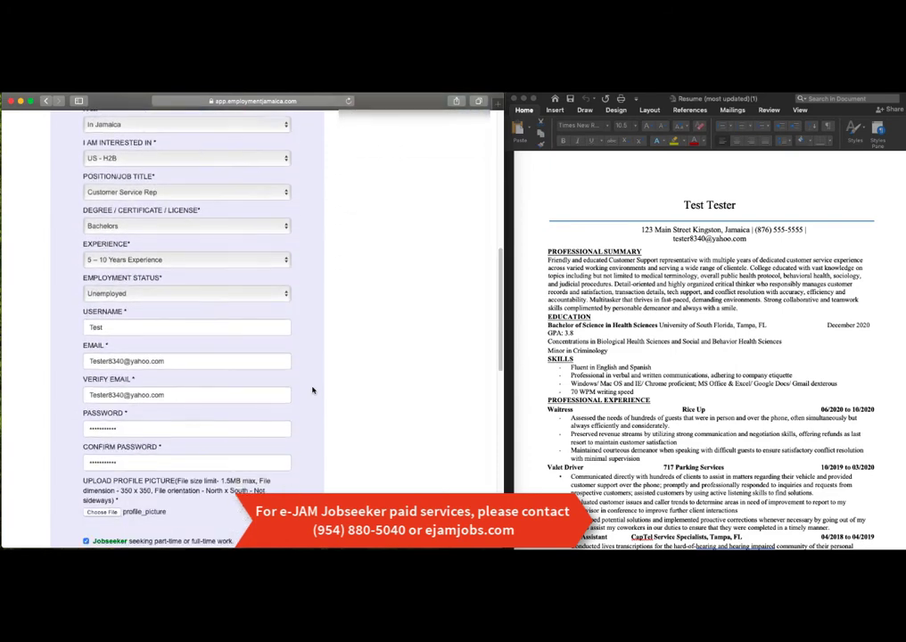
scroll(312, 390, "down", 11)
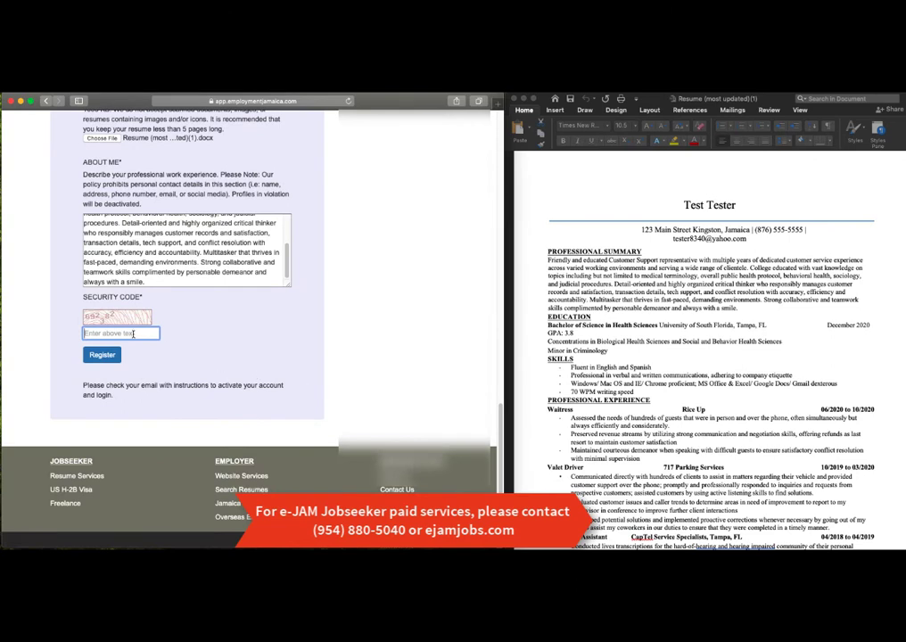
type("692382")
left_click(105, 356)
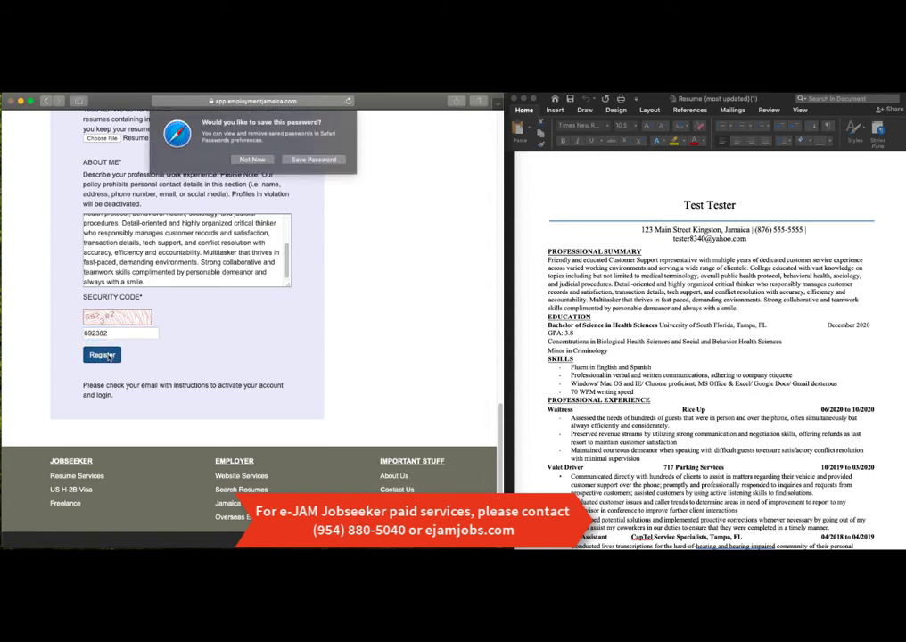
left_click(252, 159)
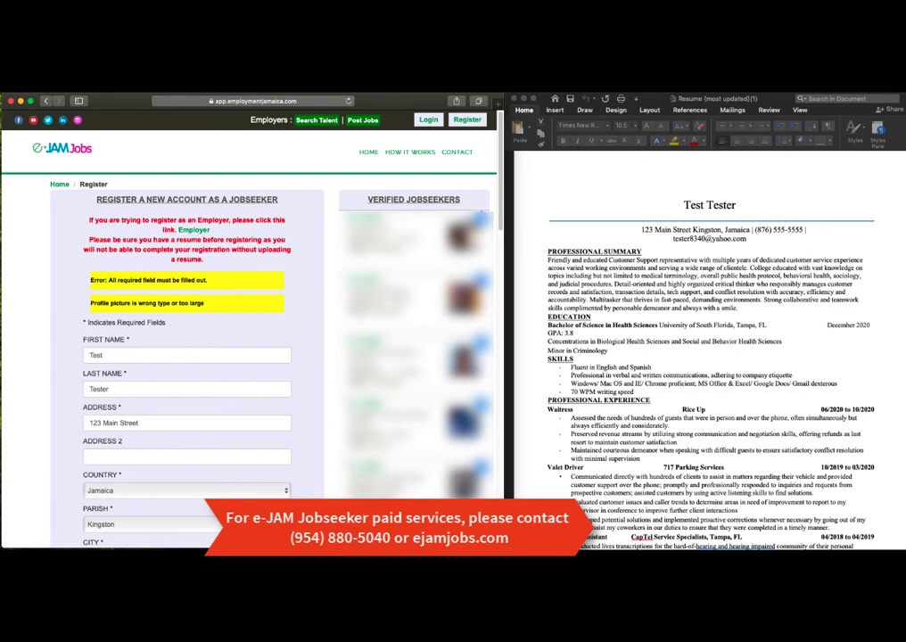
Step: Re-enter the account password in the Password and Confirm Password fields
scroll(281, 287, "down", 15)
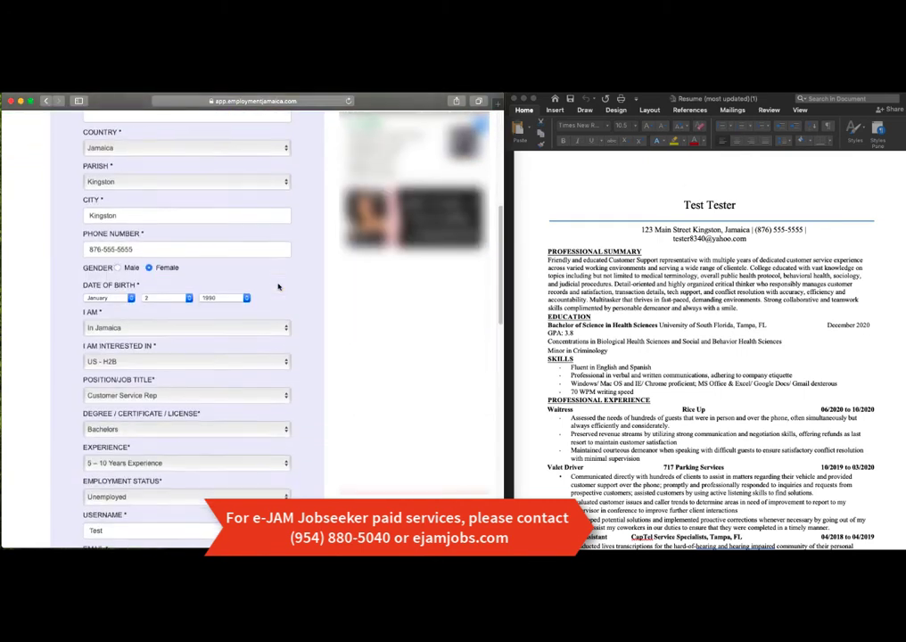
scroll(279, 287, "down", 3)
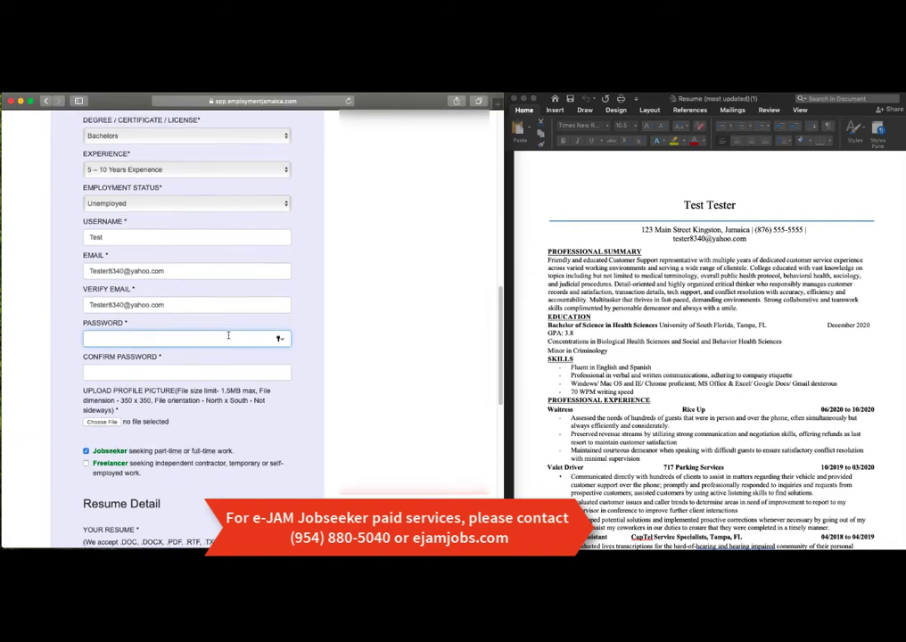
scroll(214, 337, "up", 13)
scroll(229, 334, "up", 1)
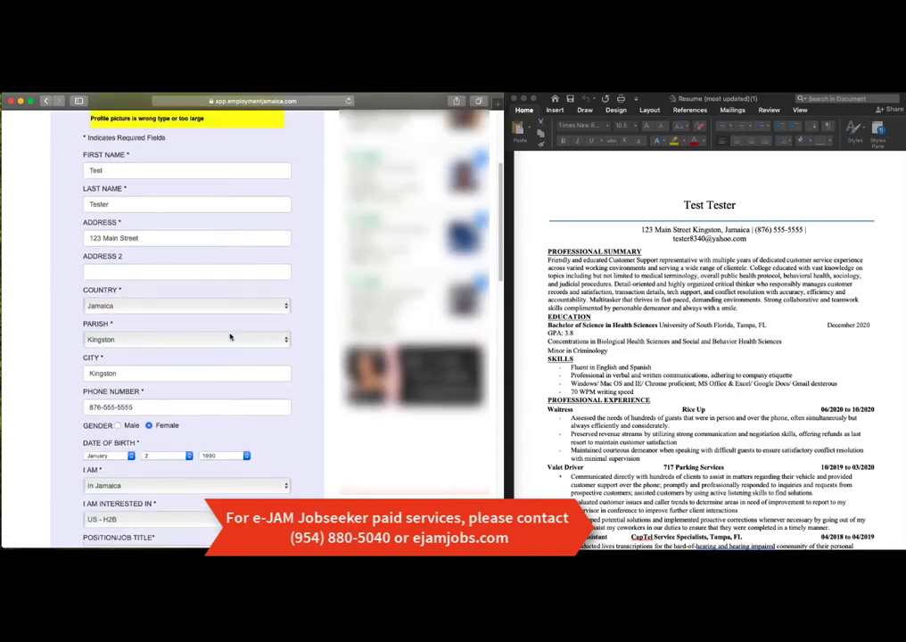
scroll(230, 329, "down", 2)
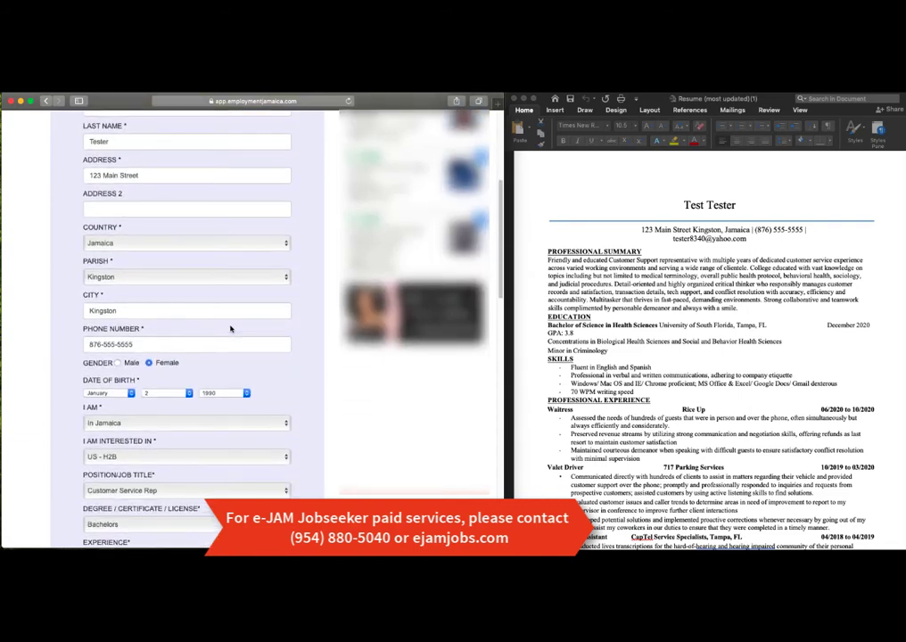
scroll(230, 329, "up", 1)
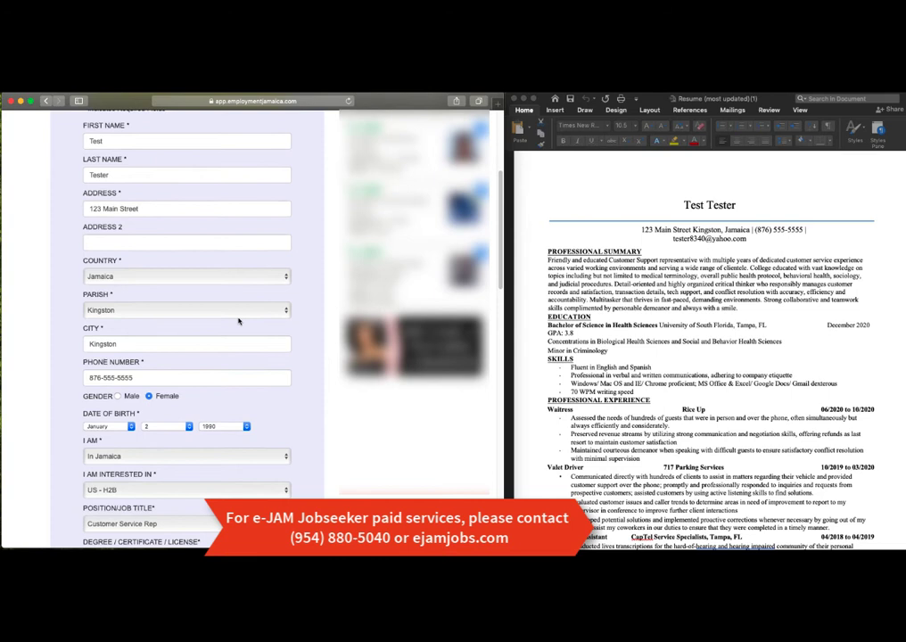
scroll(238, 319, "down", 1)
scroll(238, 318, "down", 4)
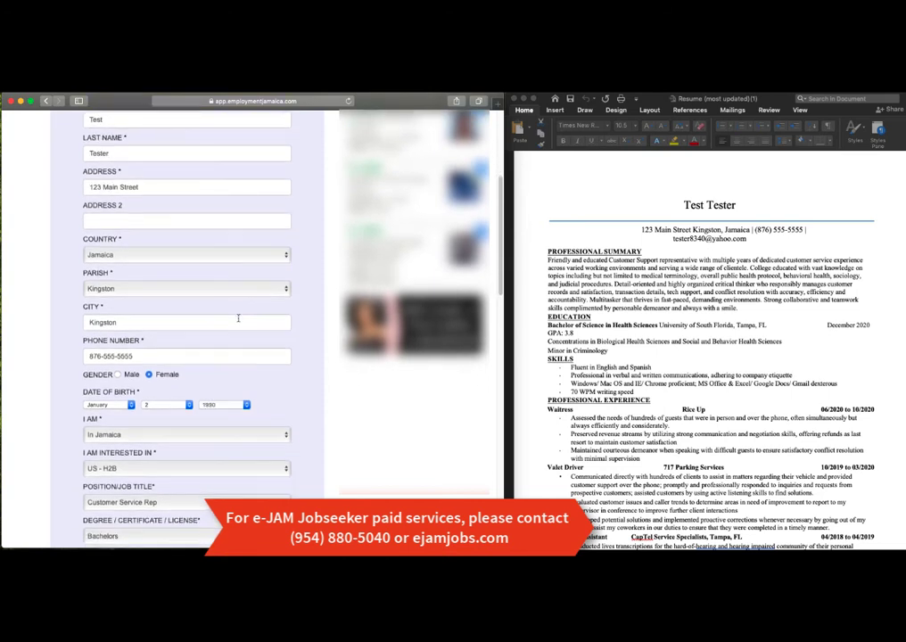
scroll(238, 319, "down", 14)
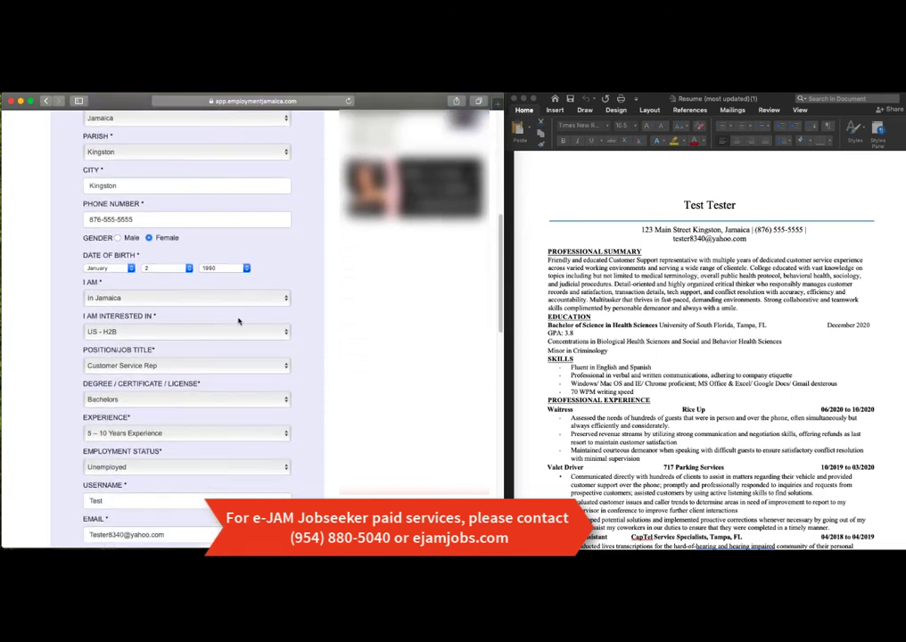
left_click(238, 322)
scroll(238, 321, "down", 1)
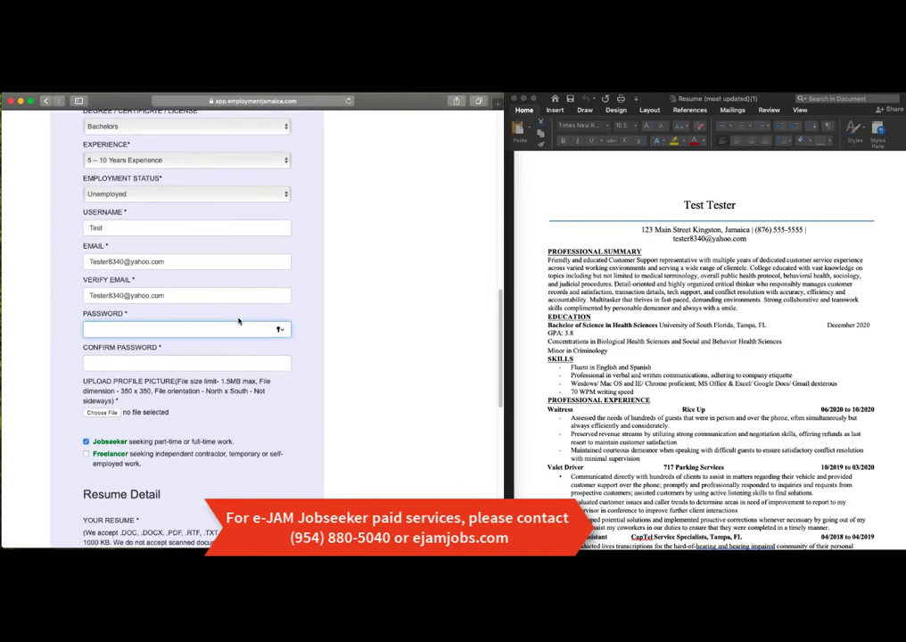
scroll(238, 321, "down", 1)
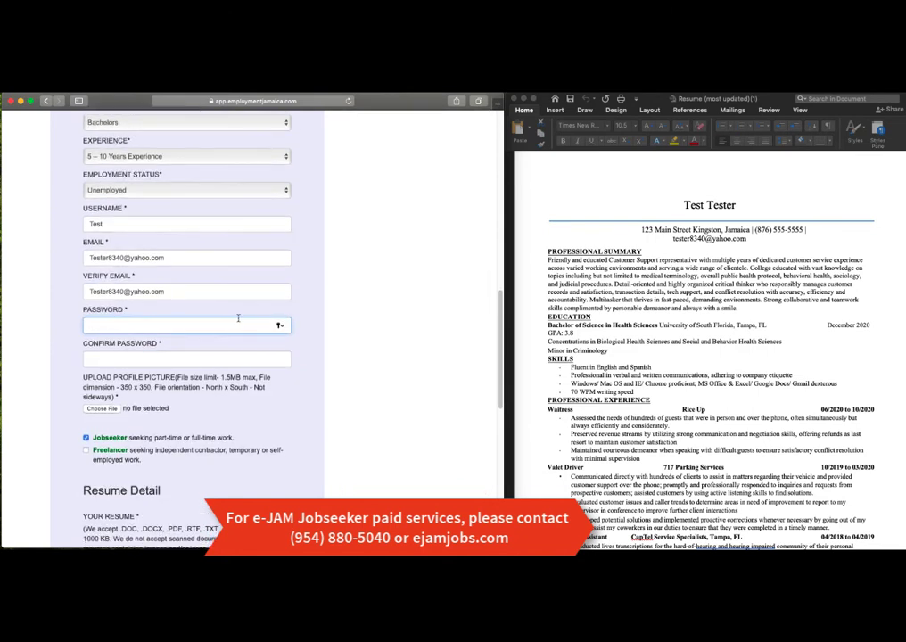
left_click(218, 357)
type("T")
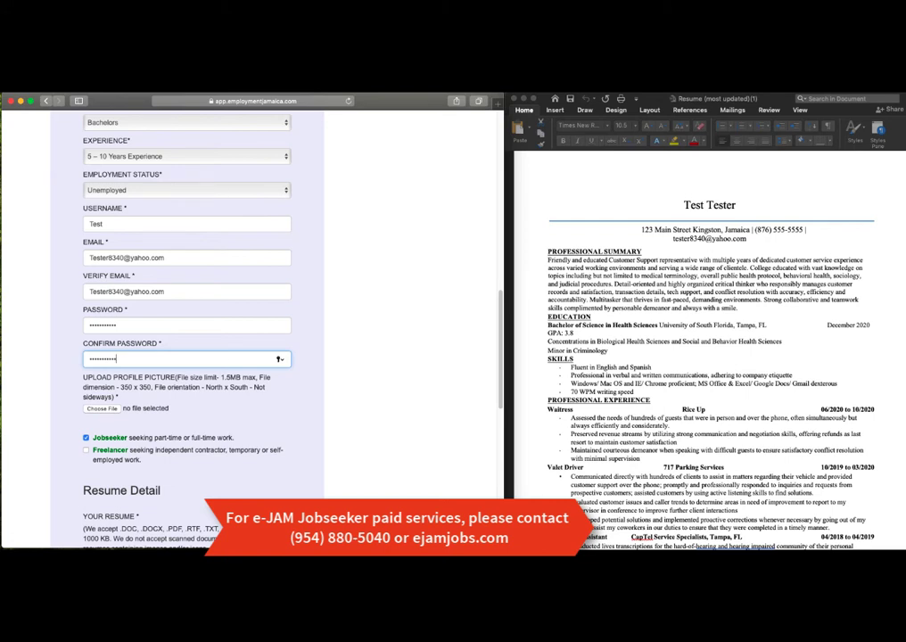
left_click(64, 86)
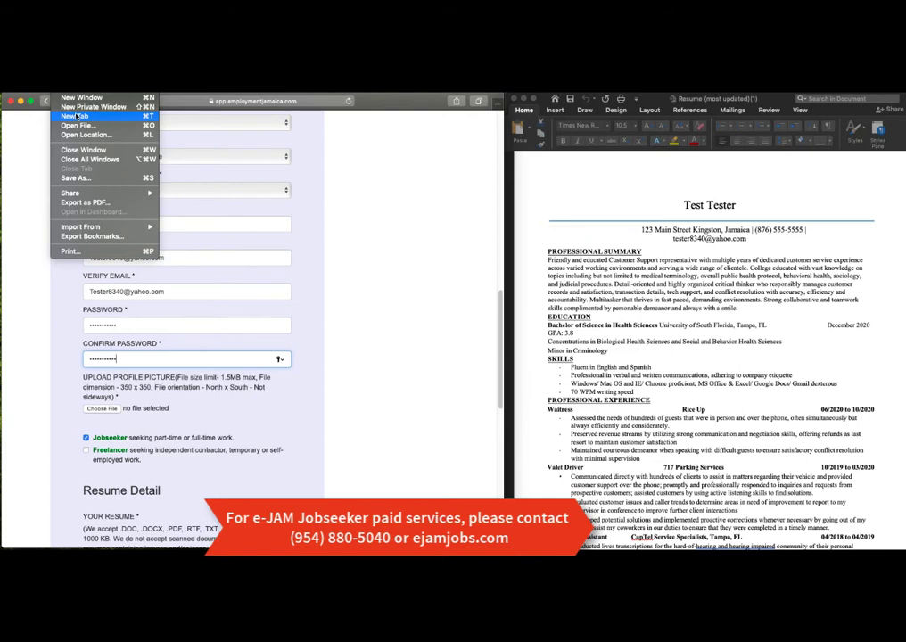
Step: Search Google for 'professional head shot' in a new Safari tab
key("Escape")
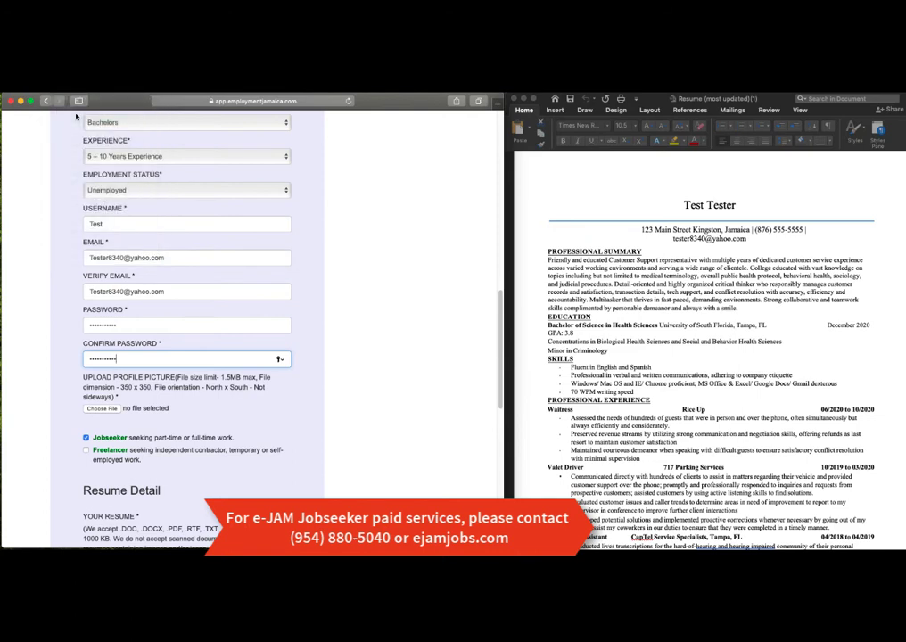
key("super+t")
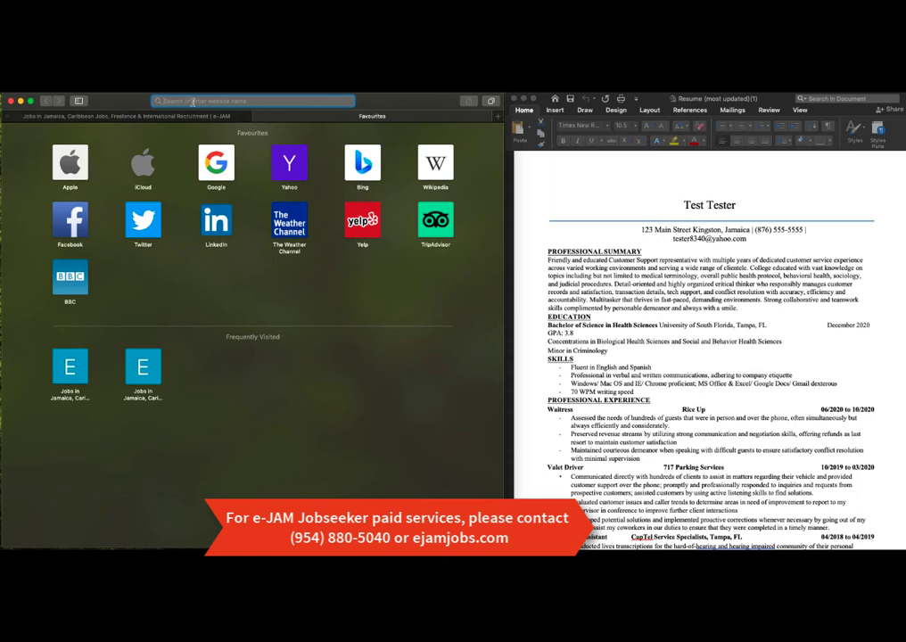
type("profile")
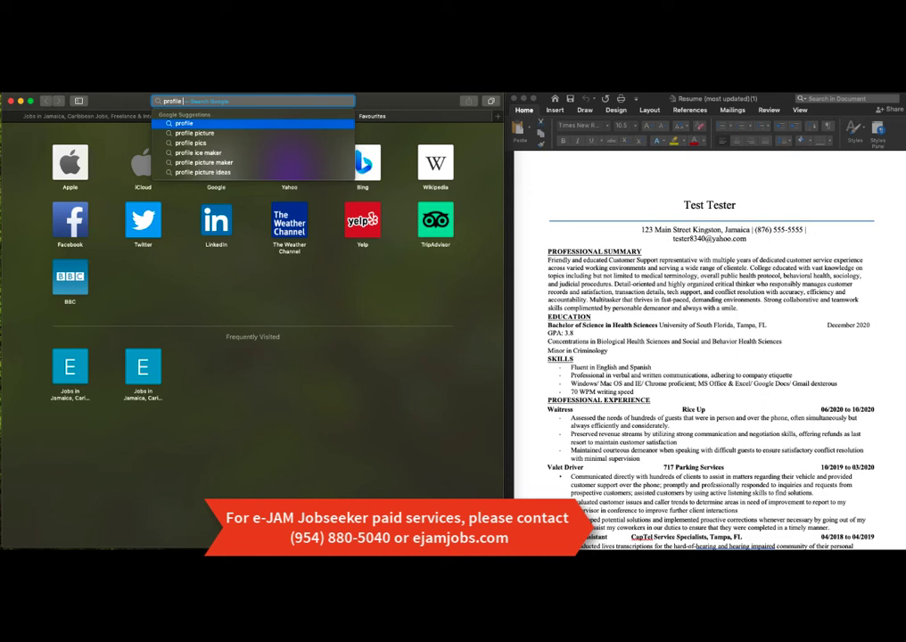
type(" picture ")
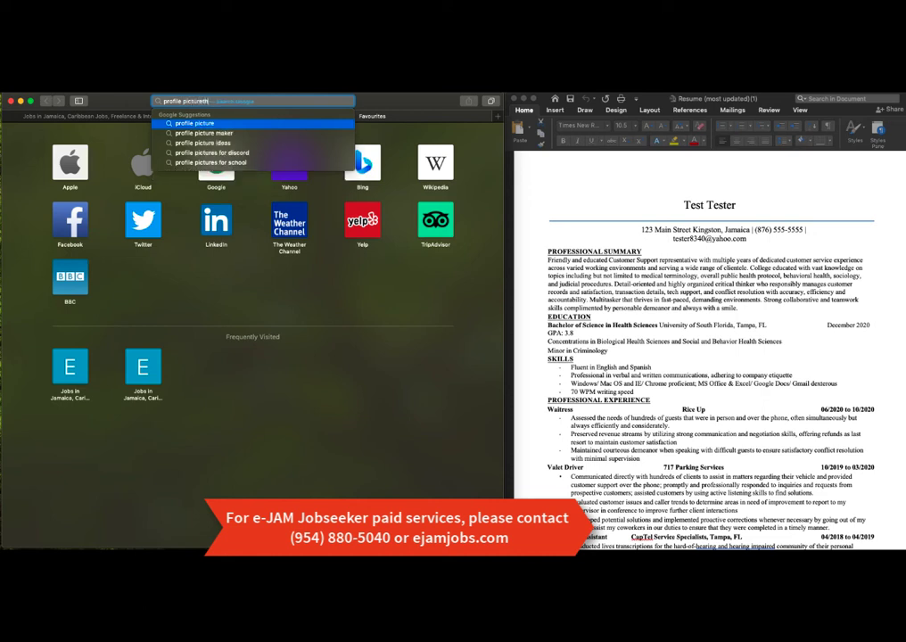
type("hat is profess")
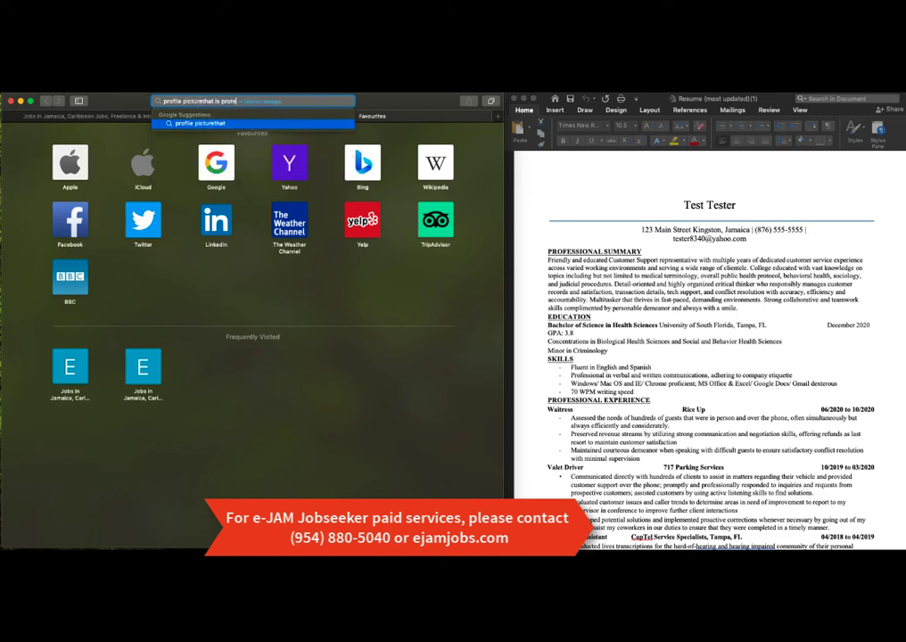
type("ional")
left_click_drag(221, 100, 163, 101)
key("BackSpace")
type("h")
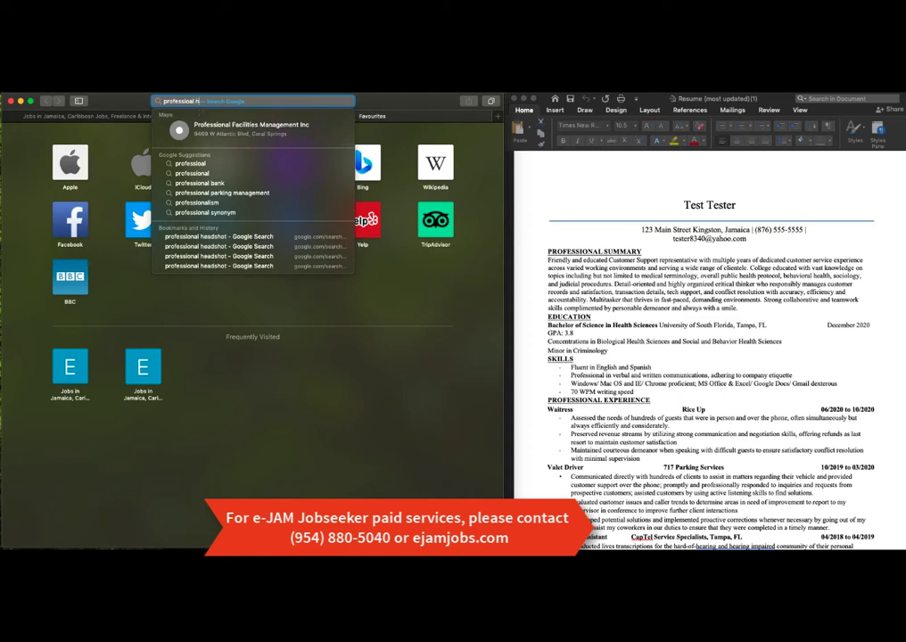
type("ead shot")
key("Return")
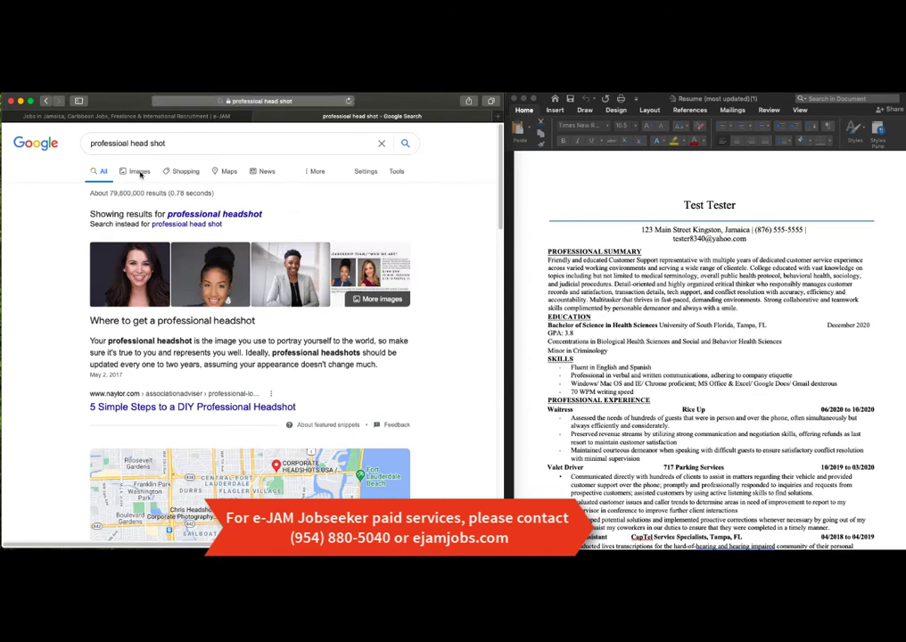
Step: Show image results, compare with the form, and refine the query to 'professional headshot 350x350'
left_click(140, 176)
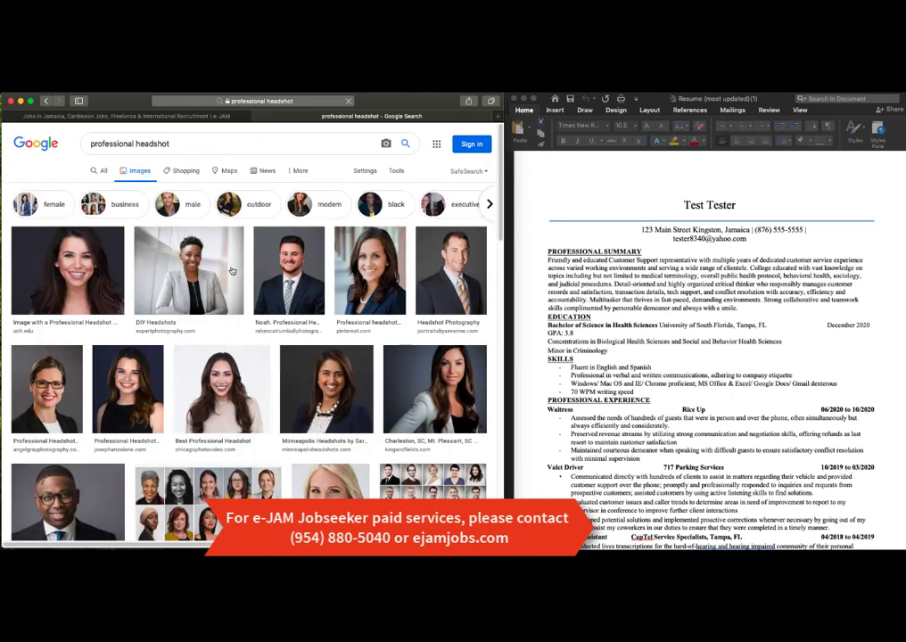
left_click(141, 117)
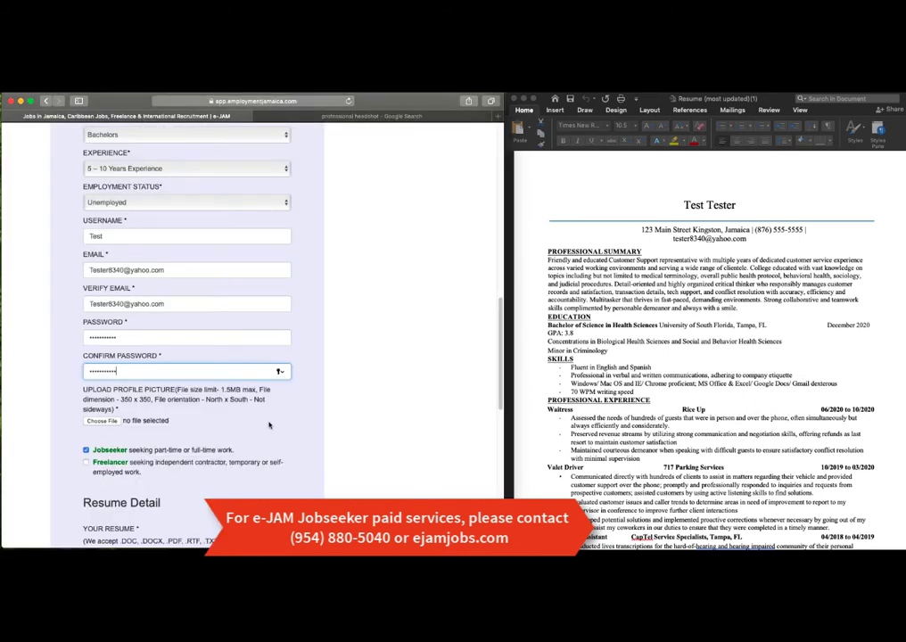
scroll(141, 402, "down", 1)
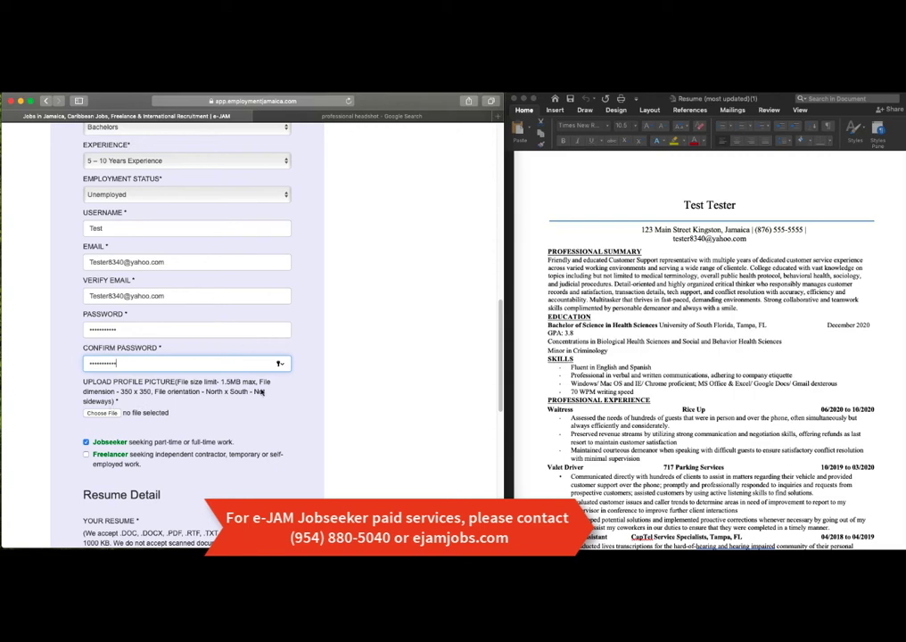
left_click(408, 117)
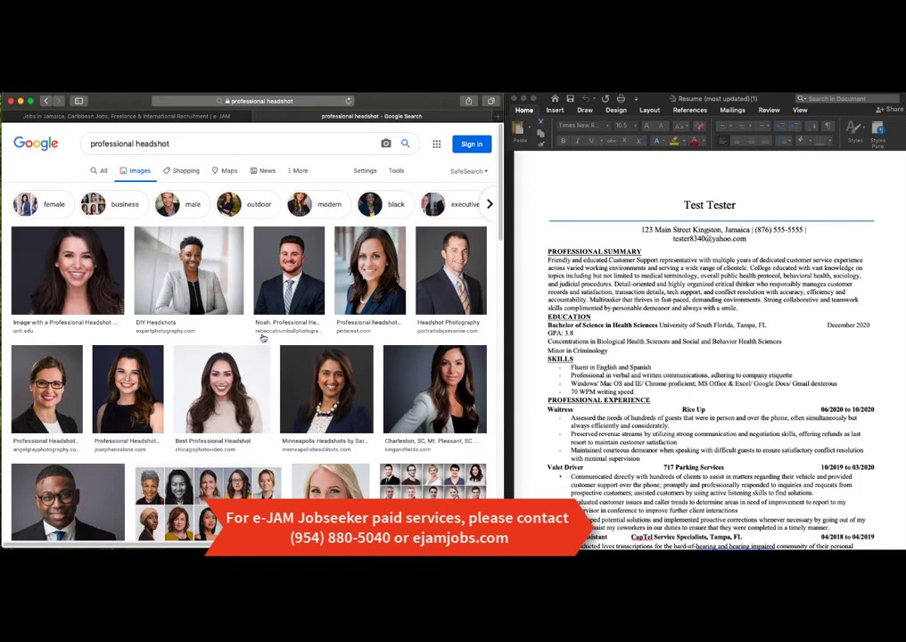
scroll(260, 335, "down", 1)
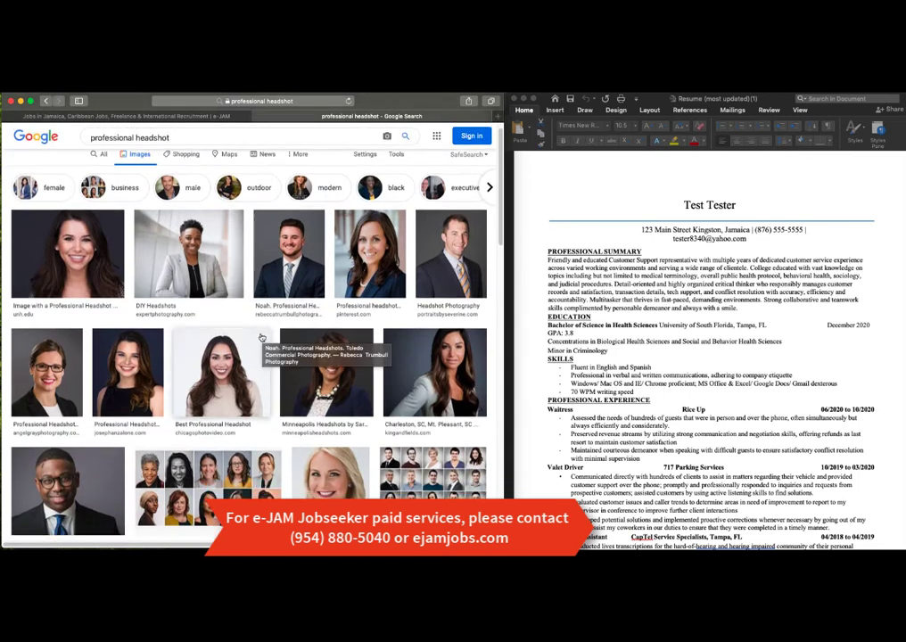
key("ctrl+shift+Tab")
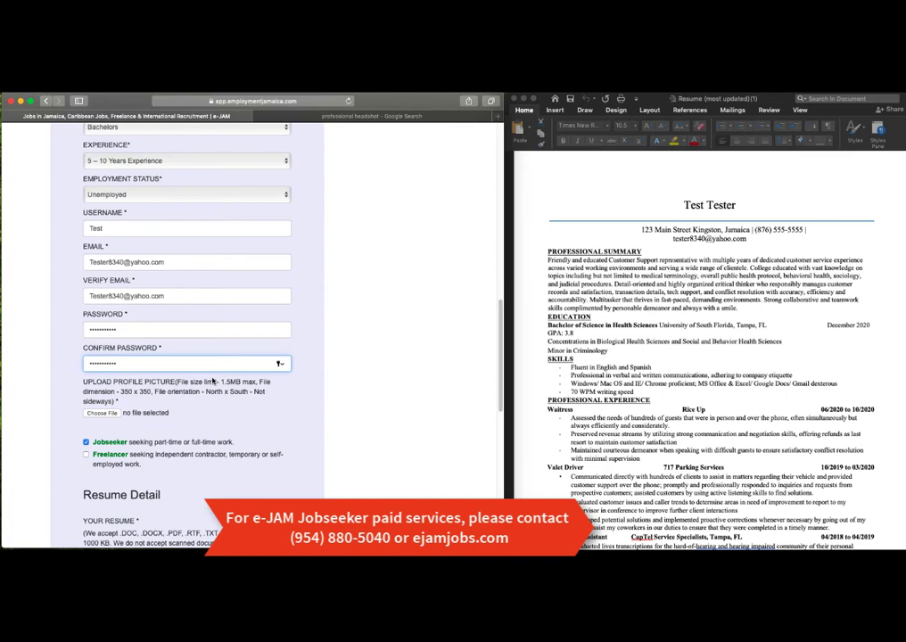
key("ctrl+Tab")
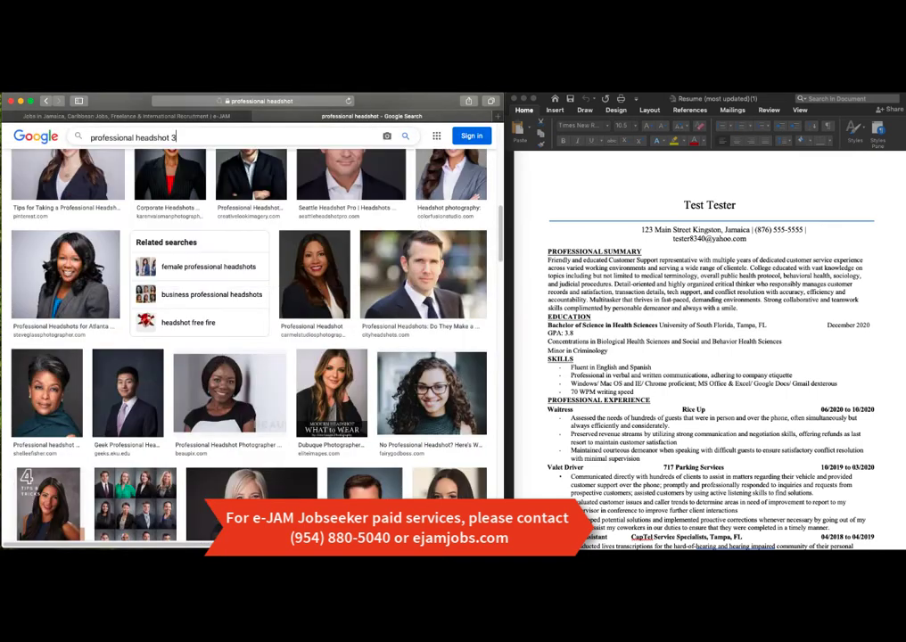
type("50x350")
Step: Run the 350x350 headshot search and preview one result, cancelling its save
key("Return")
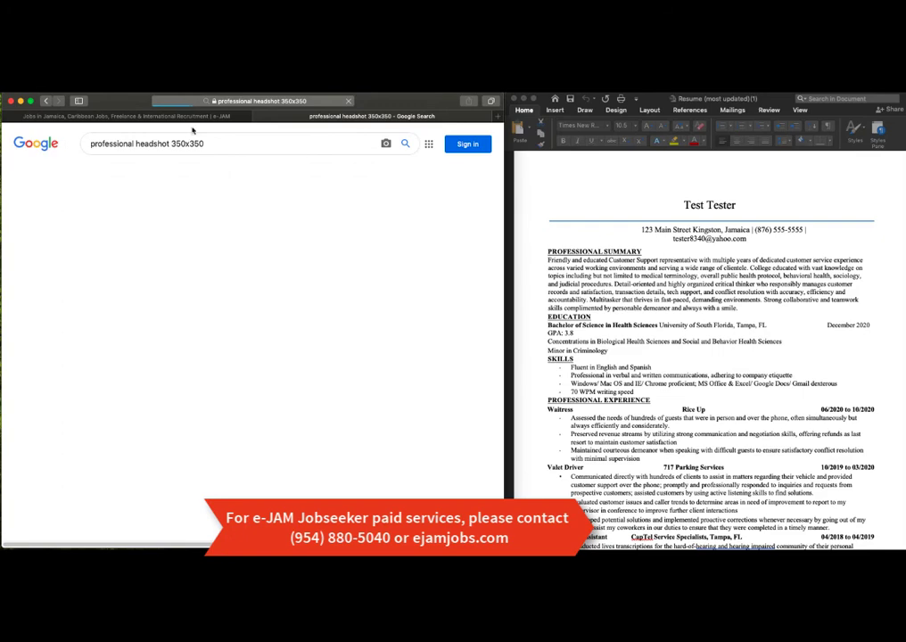
left_click(391, 378)
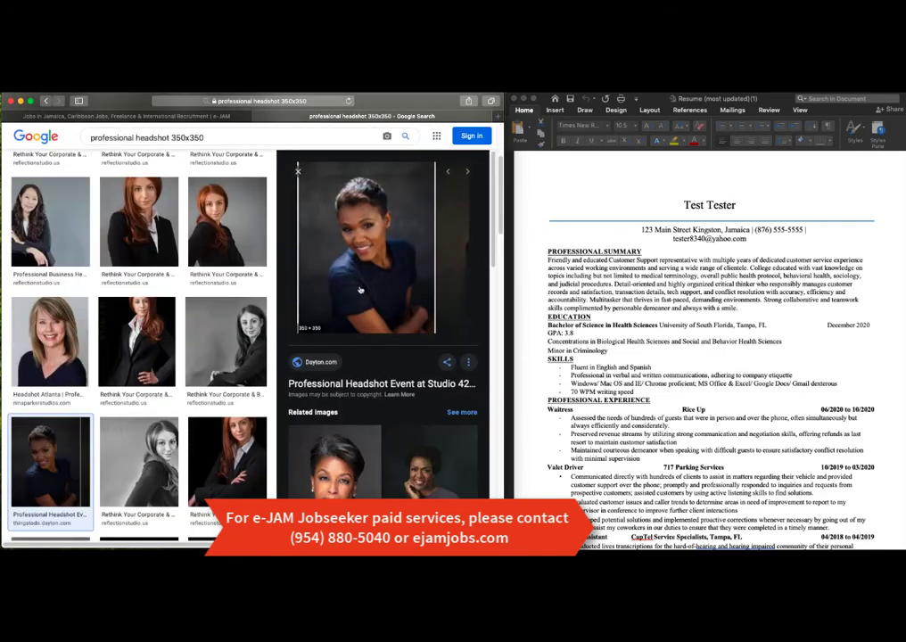
key("super+s")
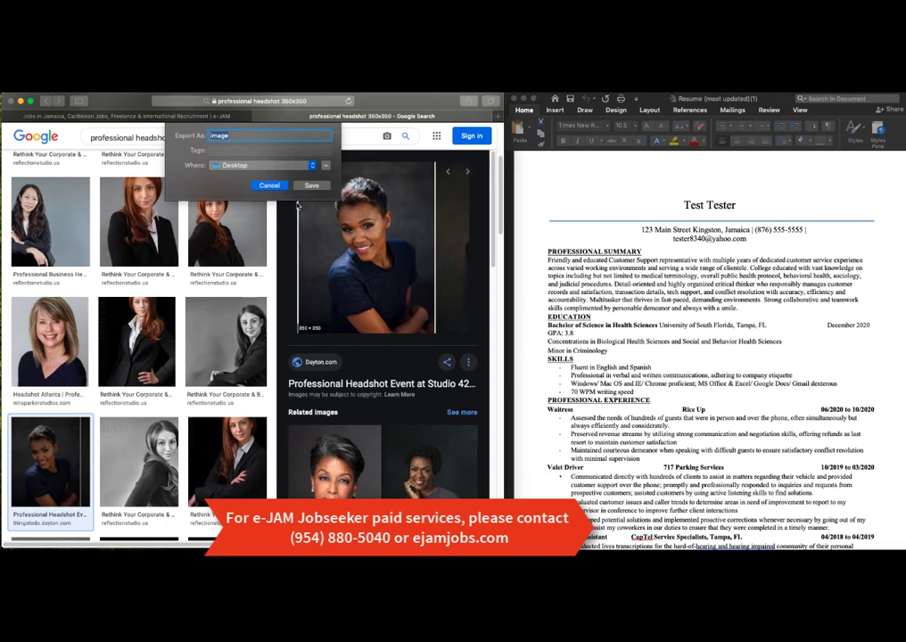
key("Return")
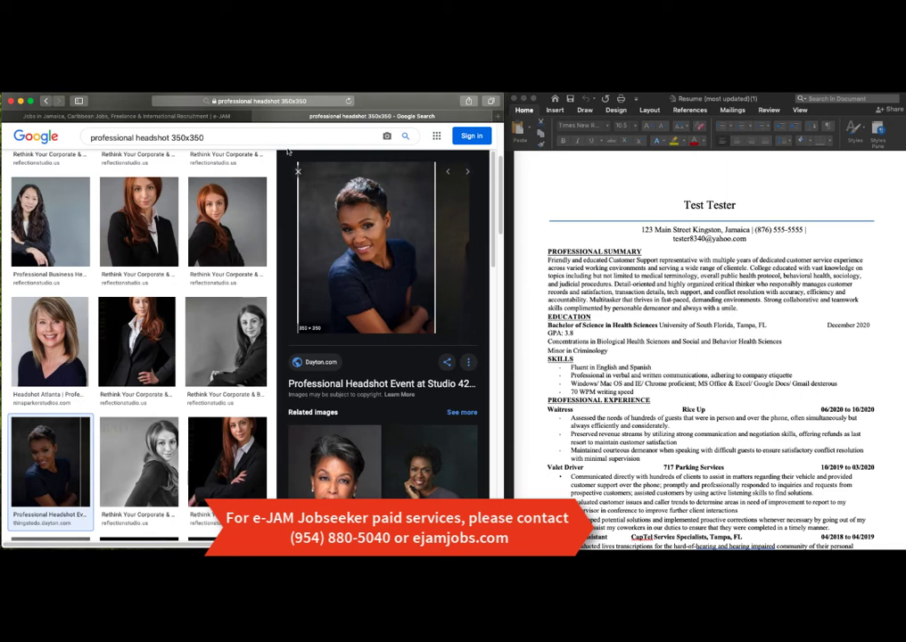
key("Escape")
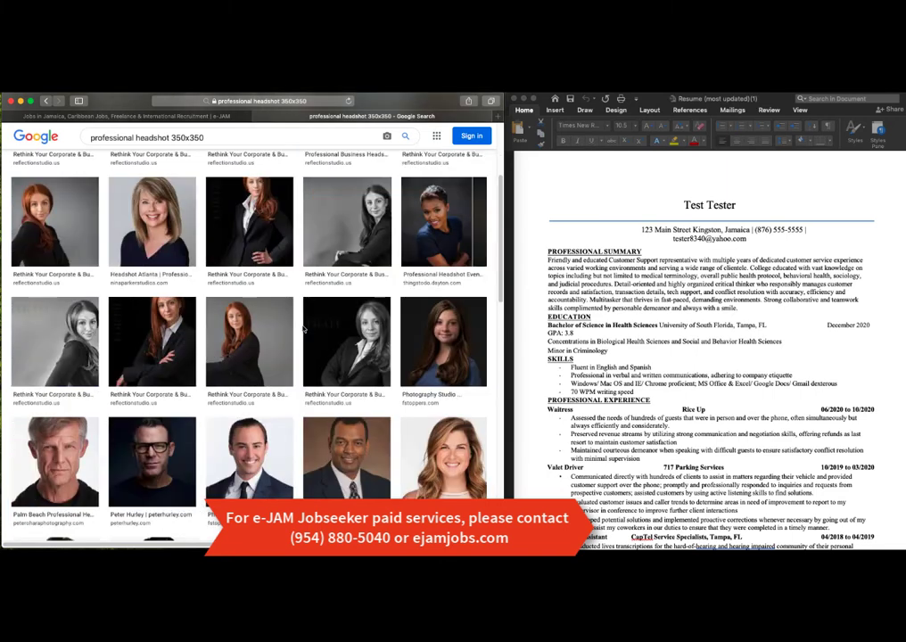
Step: Find the 350 × 350 red-blazer headshot and bring up its image actions
scroll(303, 330, "down", 1)
scroll(303, 330, "down", 5)
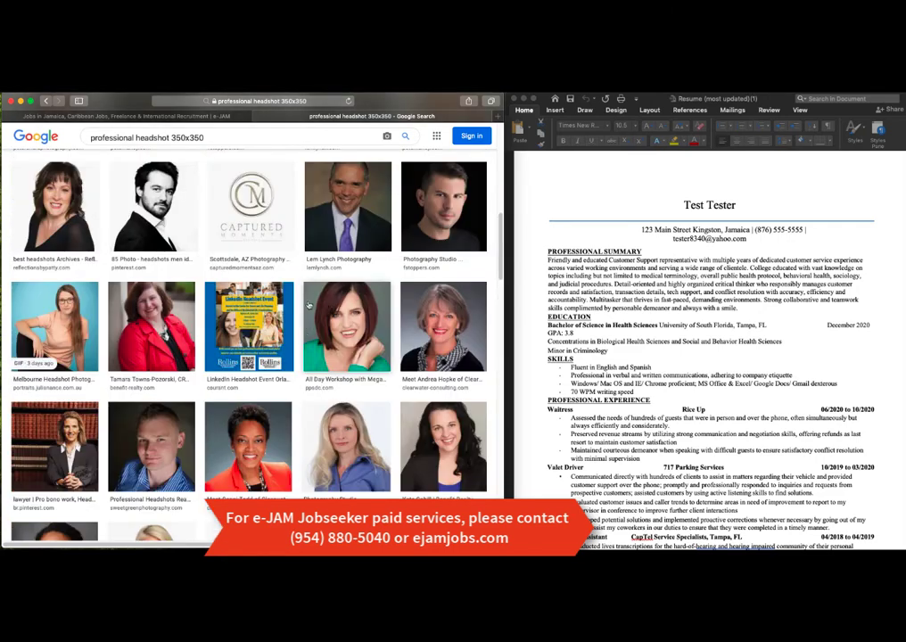
scroll(304, 328, "down", 1)
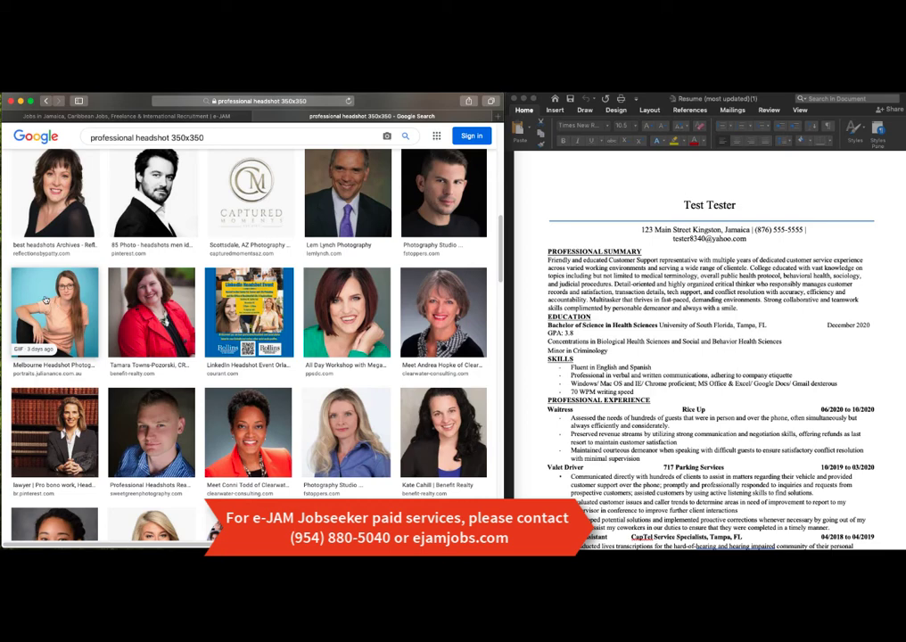
scroll(53, 307, "up", 1)
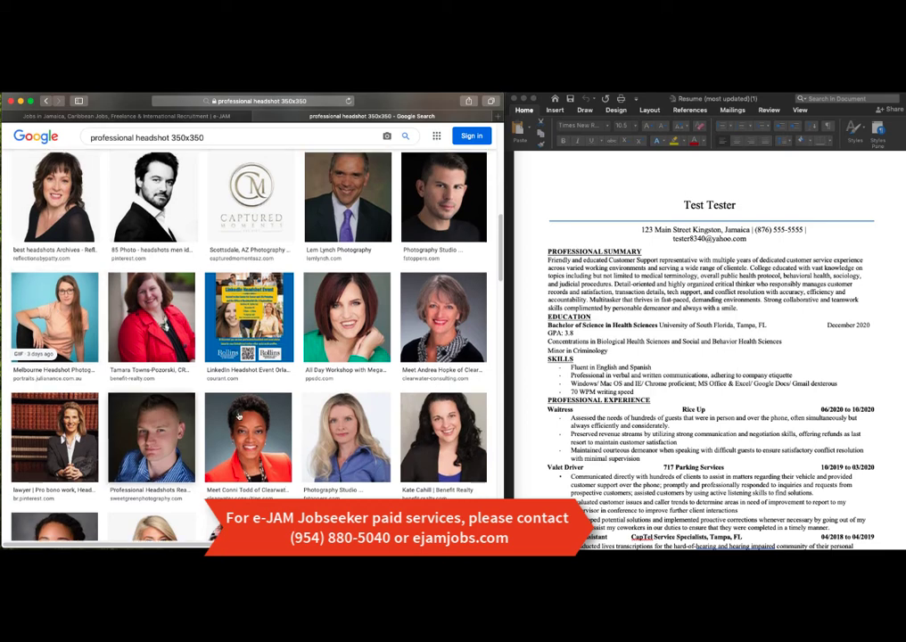
scroll(238, 416, "down", 3)
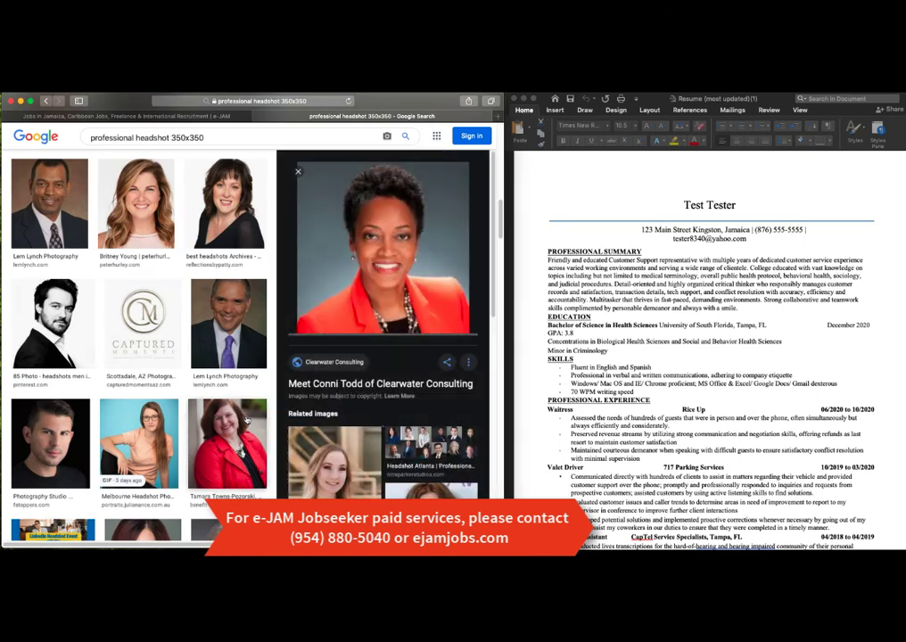
scroll(246, 420, "down", 5)
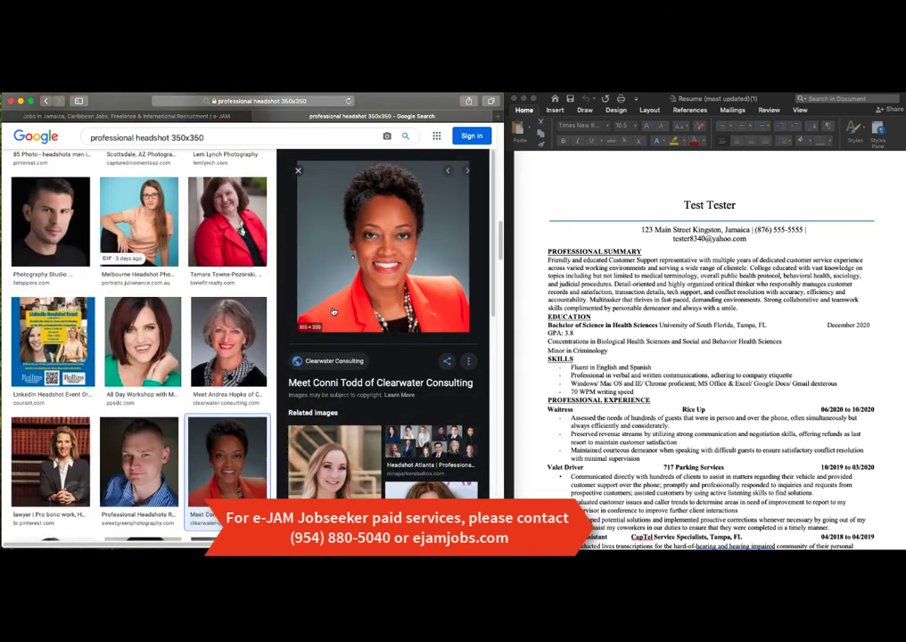
right_click(335, 311)
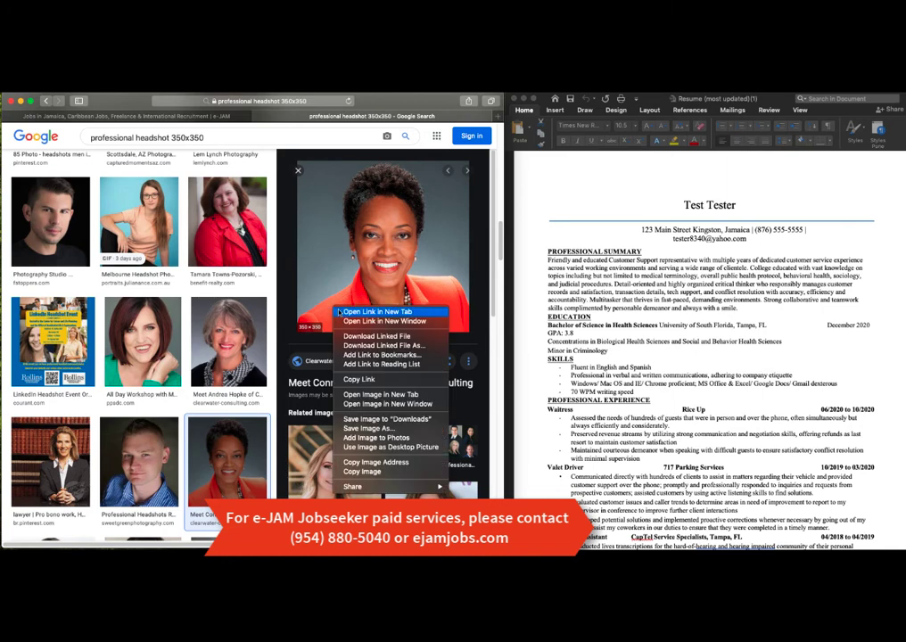
left_click(301, 351)
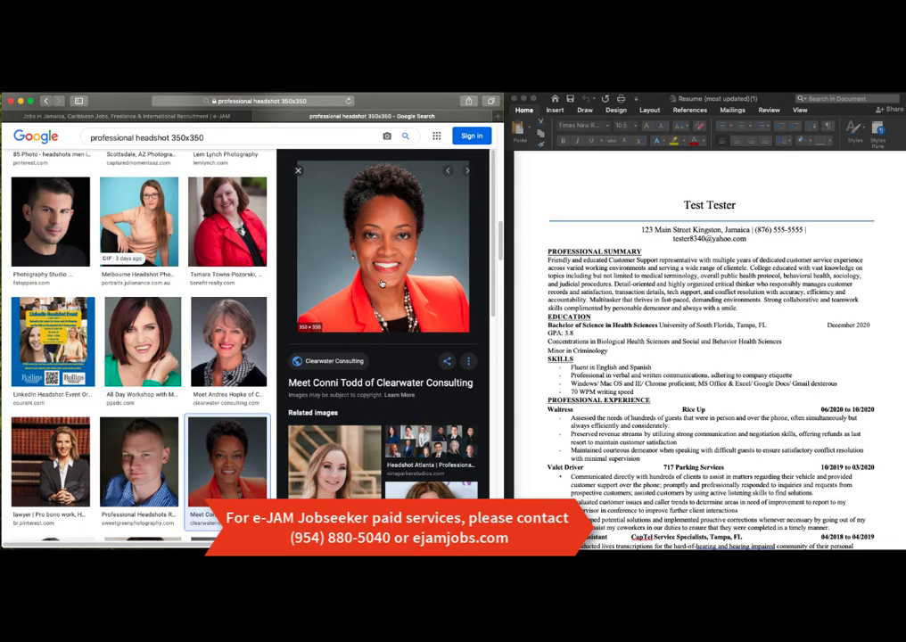
right_click(382, 282)
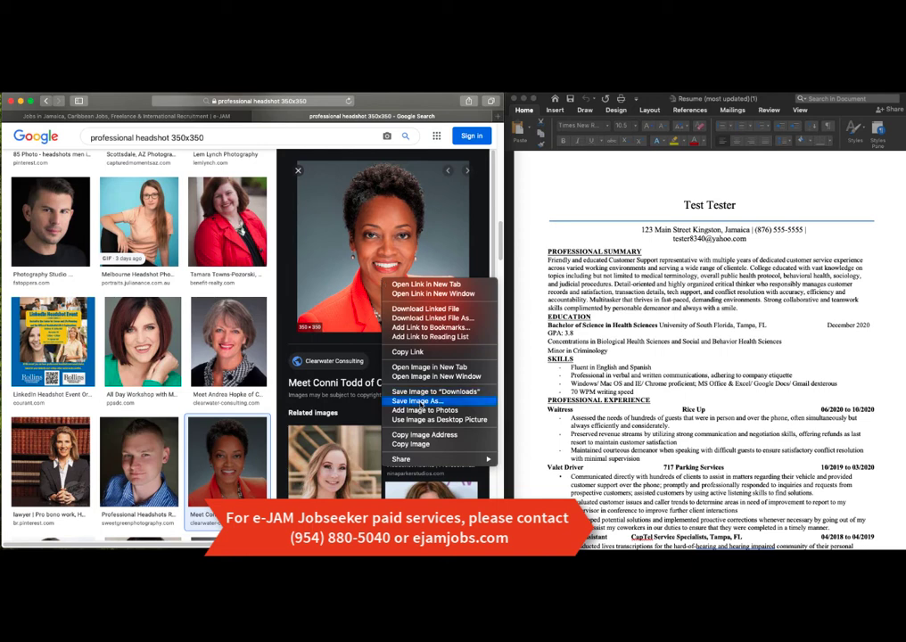
Step: Save the red-blazer headshot to the Desktop as profile_picture, overwriting the old file
left_click(420, 405)
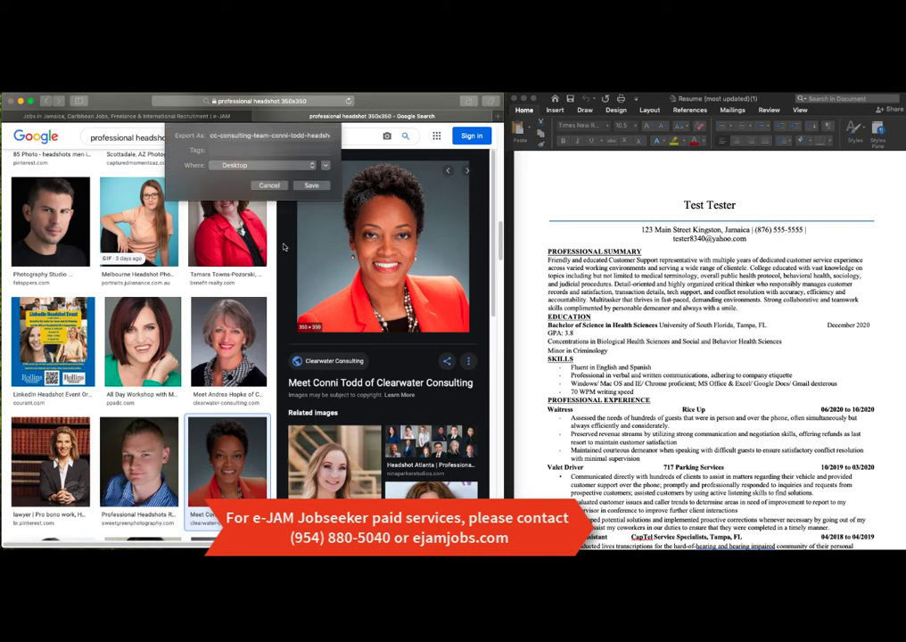
left_click(252, 136)
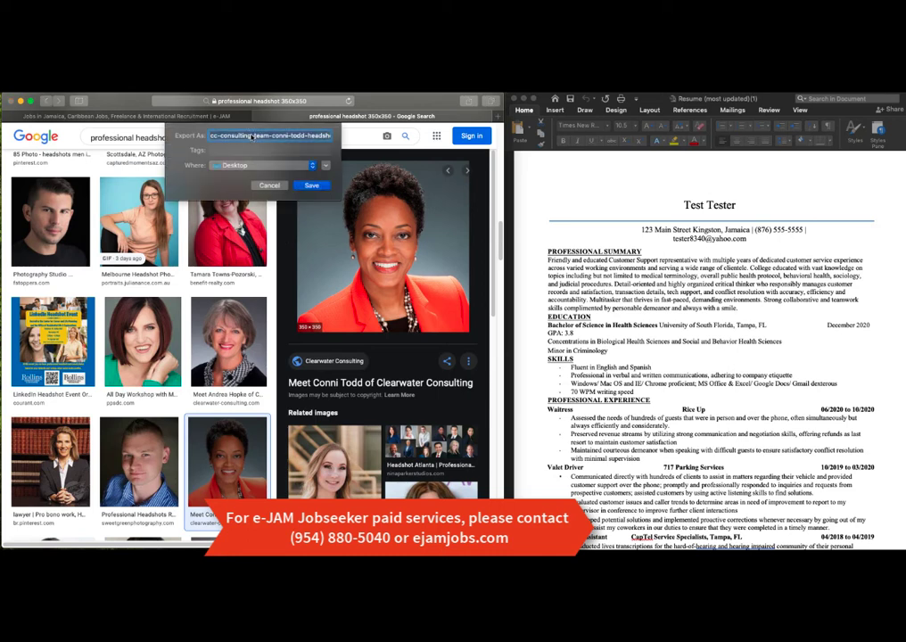
type("profile_picture")
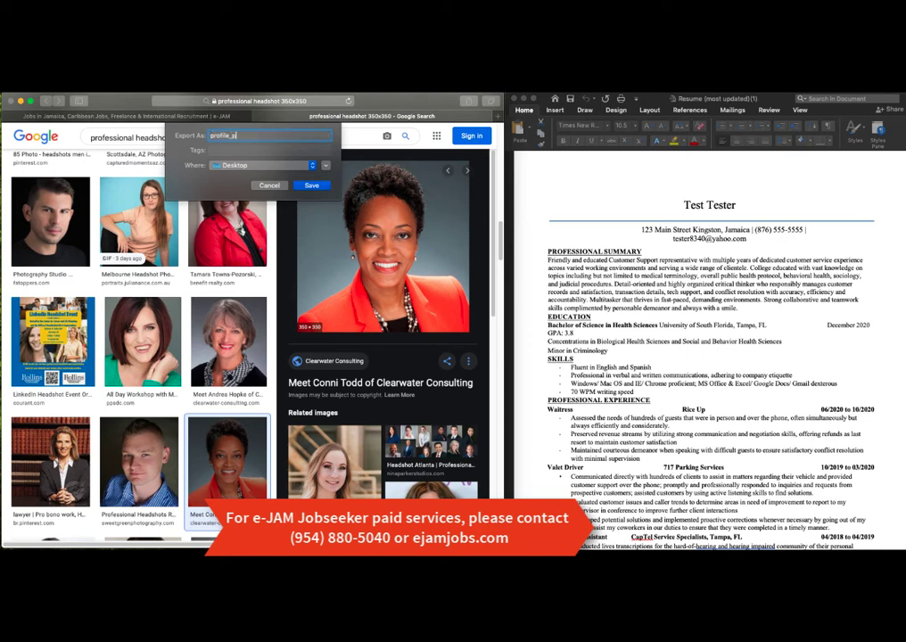
left_click(306, 185)
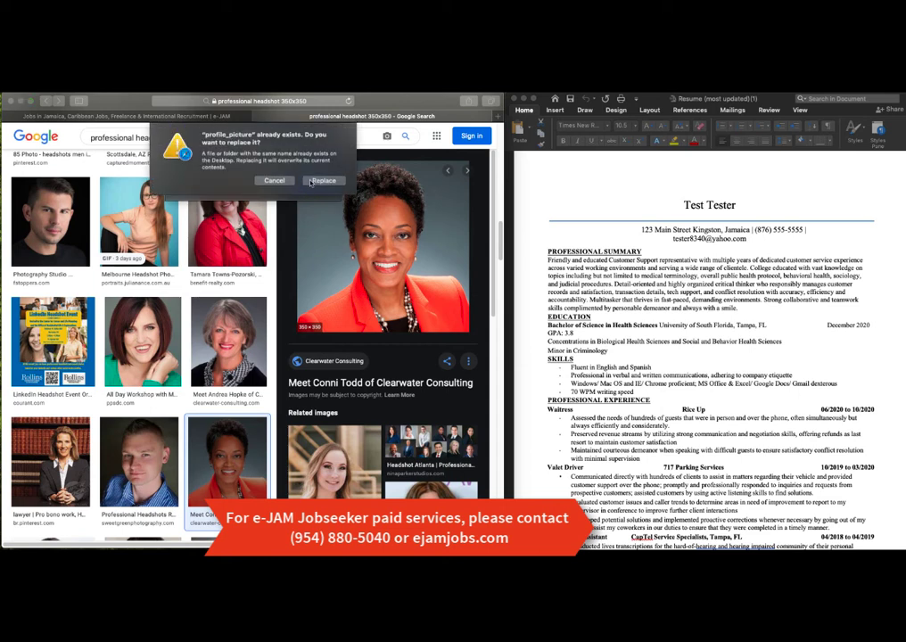
left_click(310, 182)
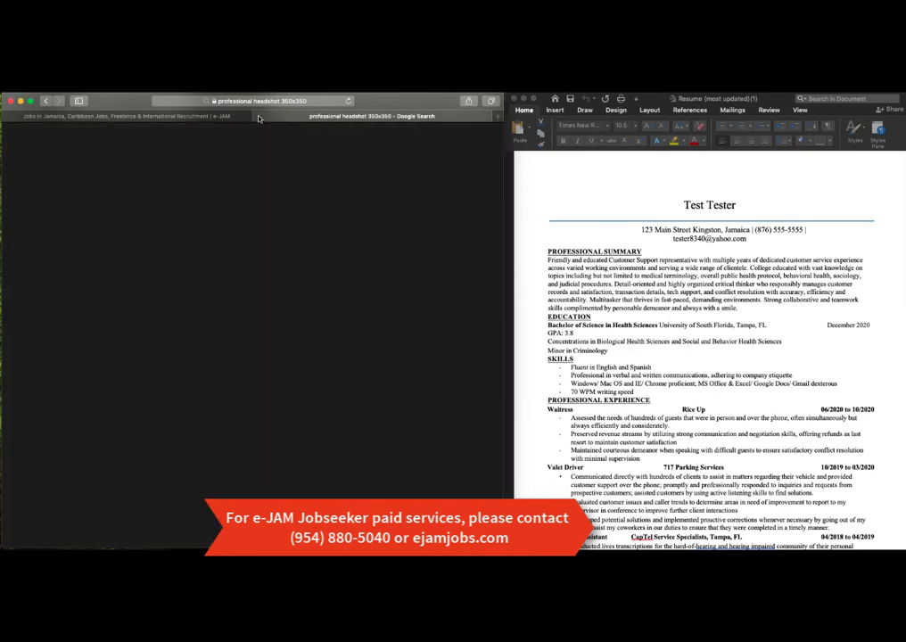
Step: Close the Google tab and attach profile_picture from the Desktop under Upload Profile Picture
left_click(258, 117)
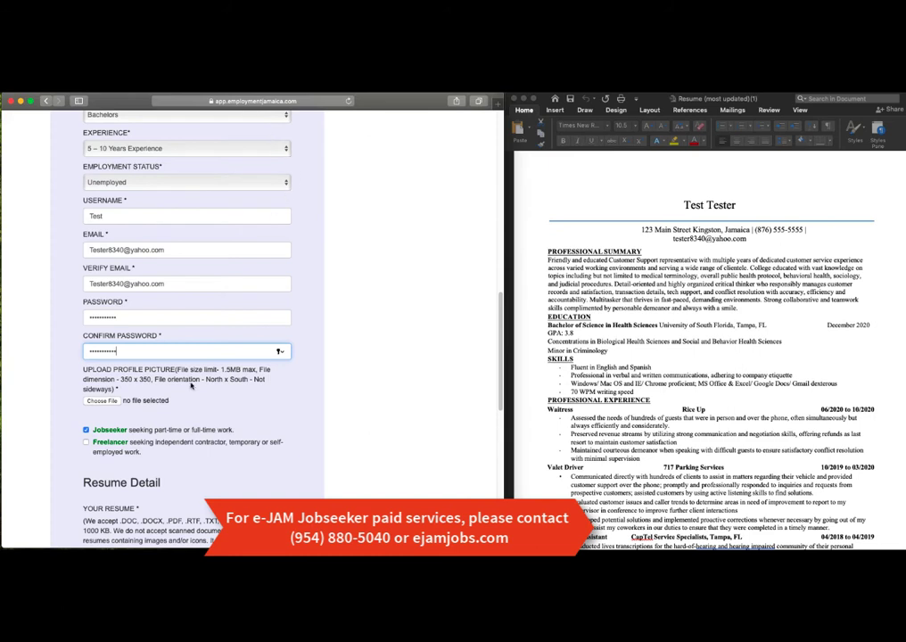
left_click(100, 400)
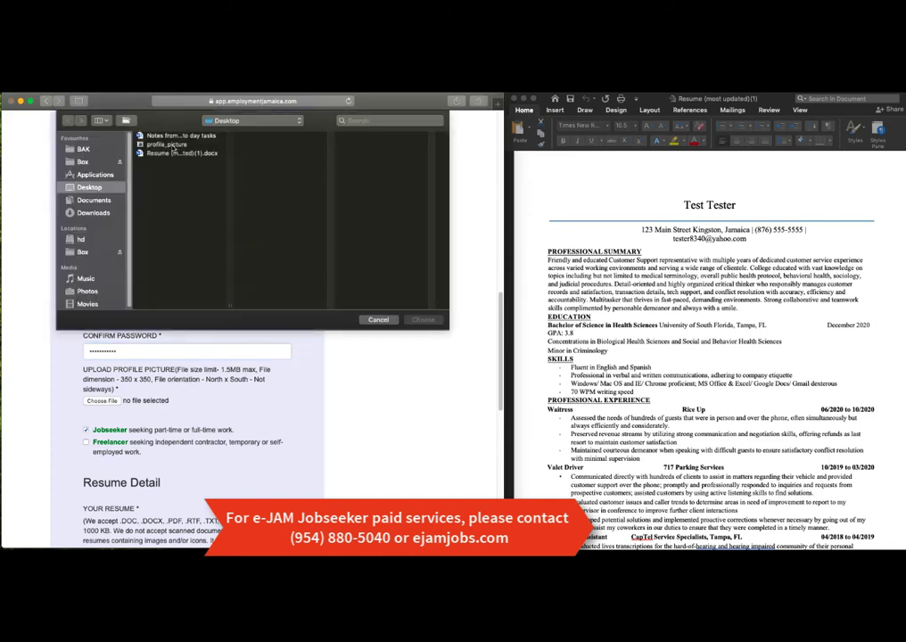
left_click(172, 145)
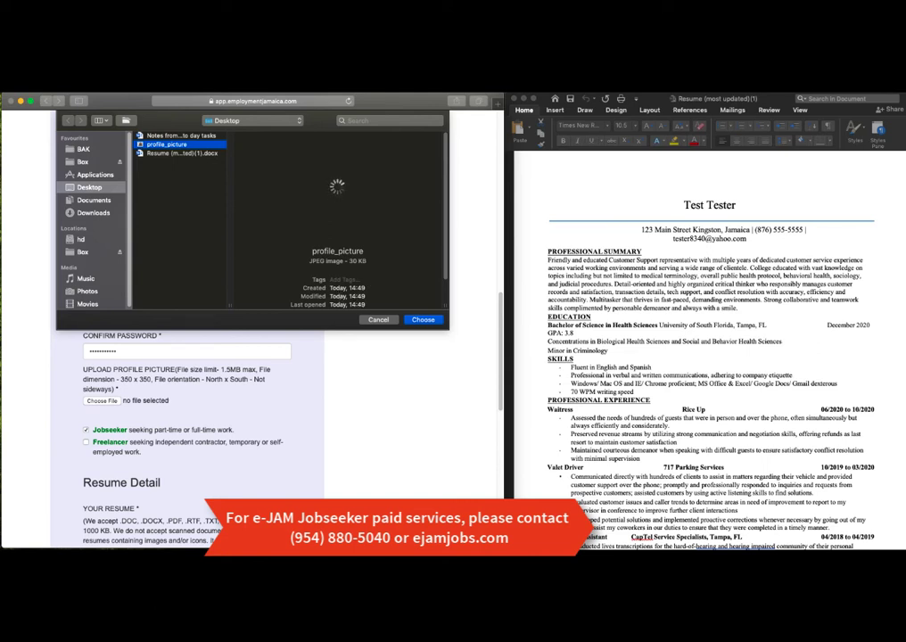
left_click(432, 323)
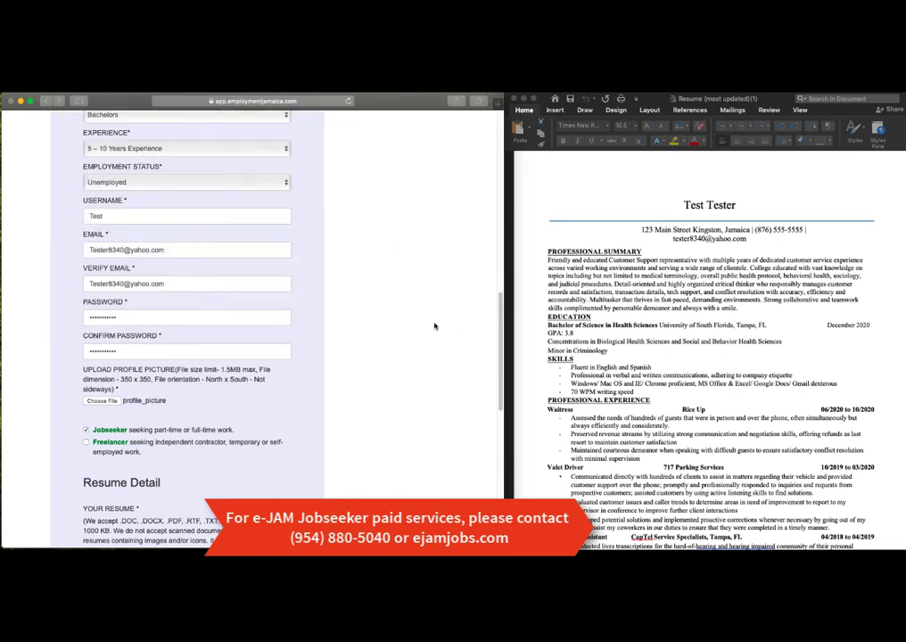
scroll(434, 326, "down", 5)
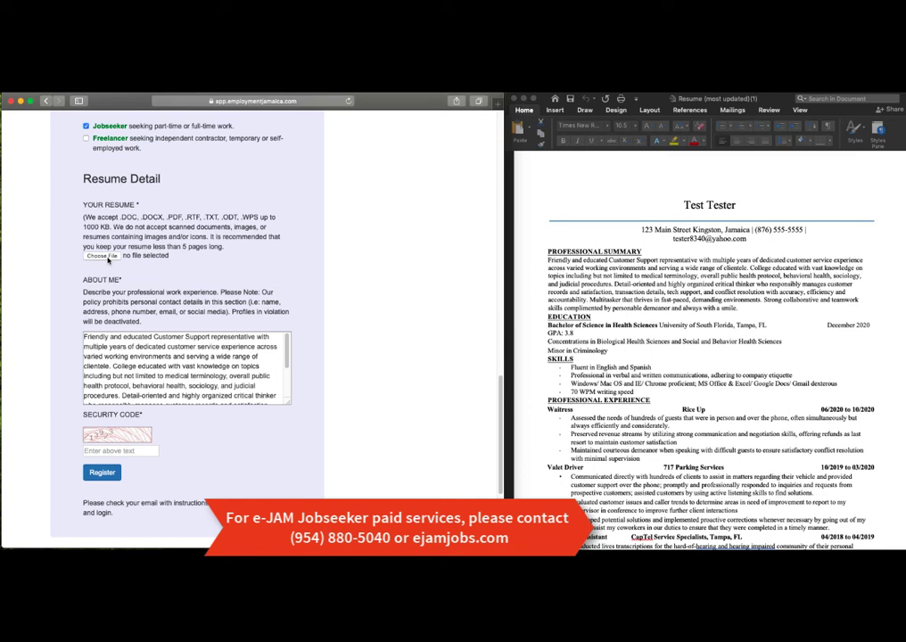
Step: Re-attach Resume (most updated)(1).docx under Your Resume
left_click(103, 256)
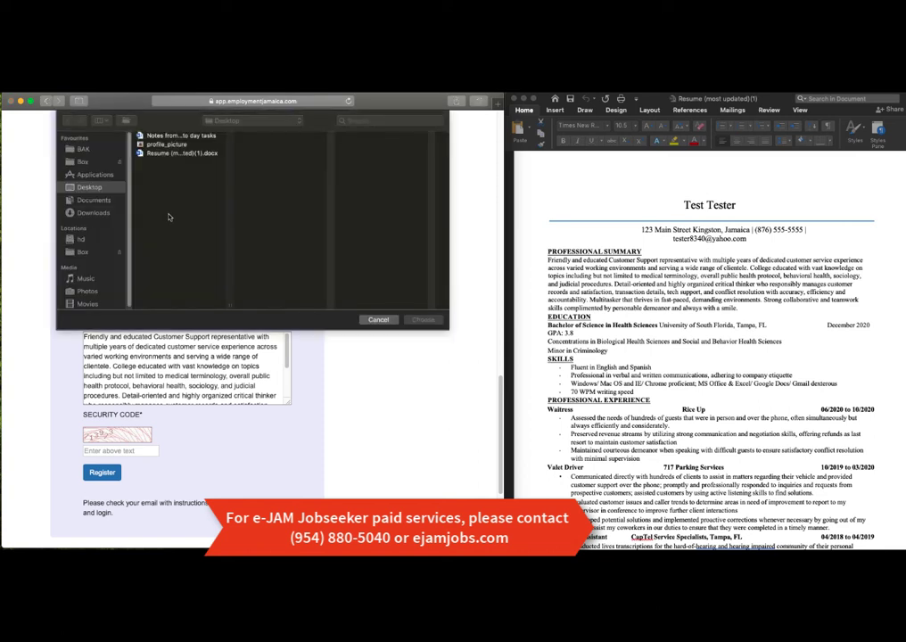
left_click(176, 154)
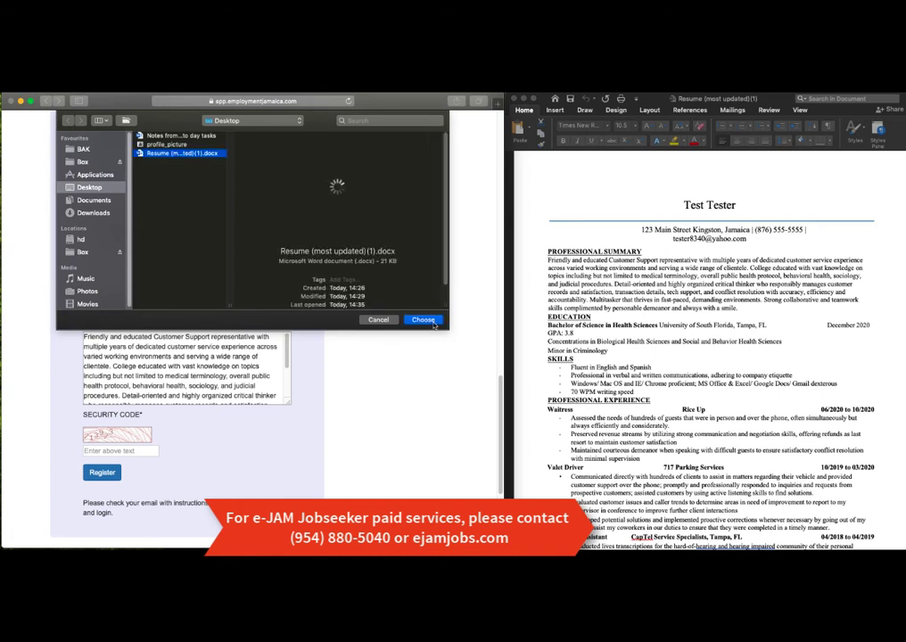
left_click(434, 323)
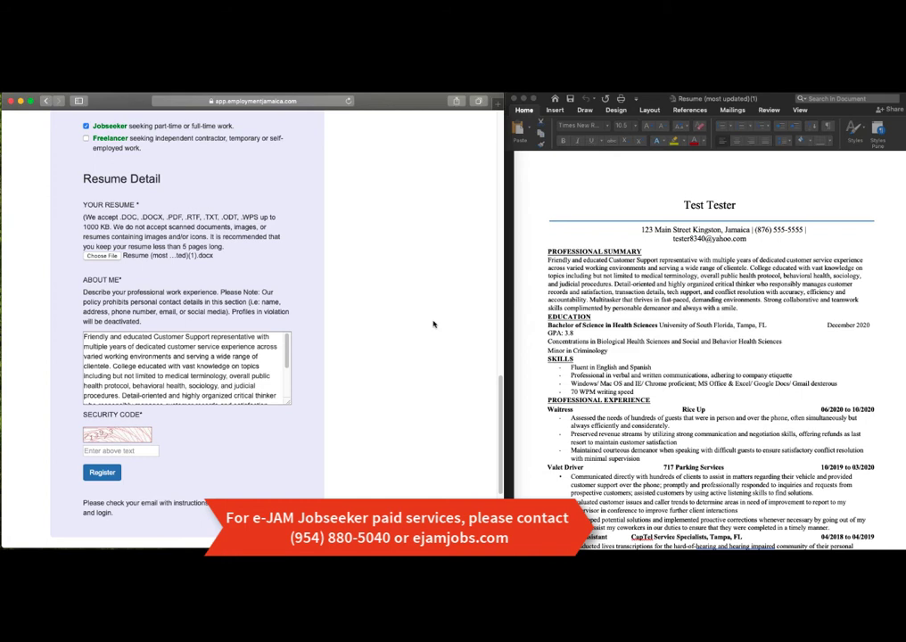
Step: Fill in the form's security code field
left_click(117, 451)
type("713973")
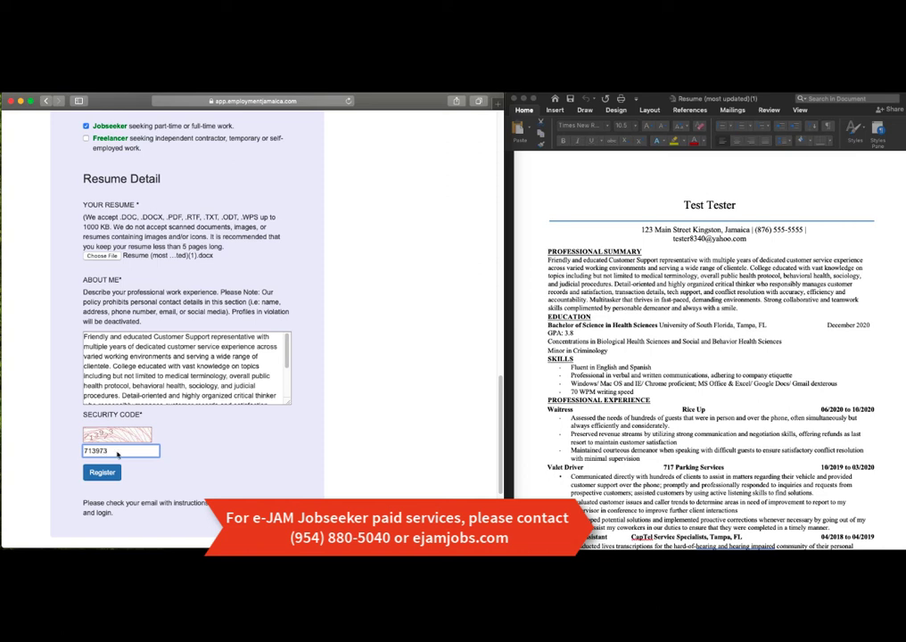
left_click(351, 440)
scroll(508, 386, "up", 1)
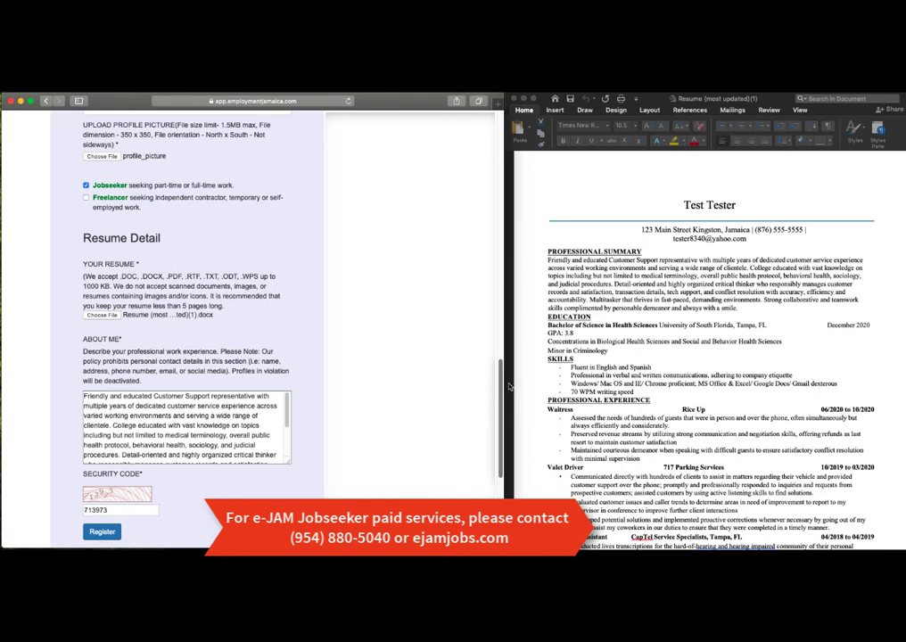
scroll(508, 386, "up", 15)
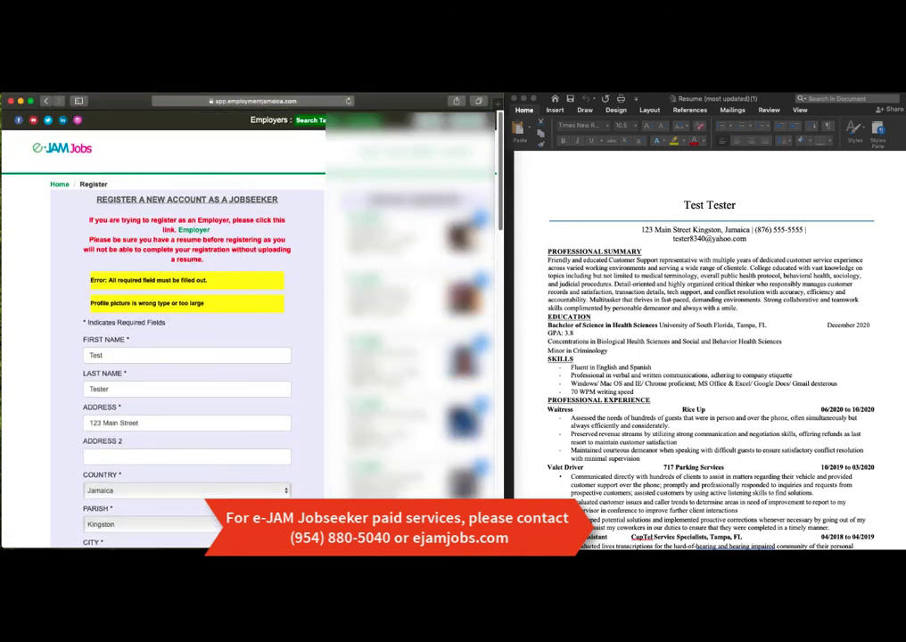
Step: Submit the completed jobseeker registration form without saving the password in Safari
scroll(144, 204, "down", 3)
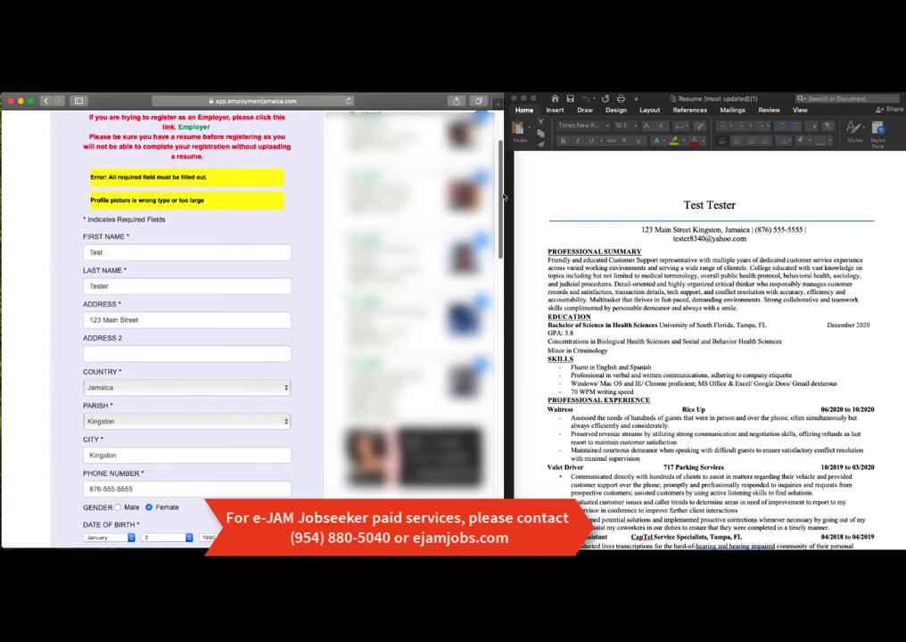
scroll(501, 196, "down", 3)
left_click_drag(508, 216, 509, 425)
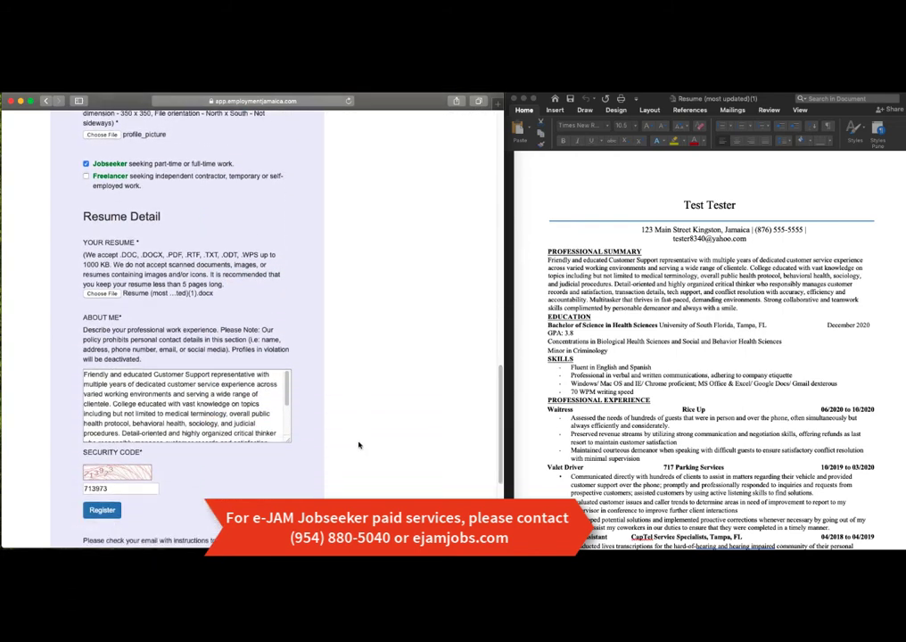
left_click(103, 513)
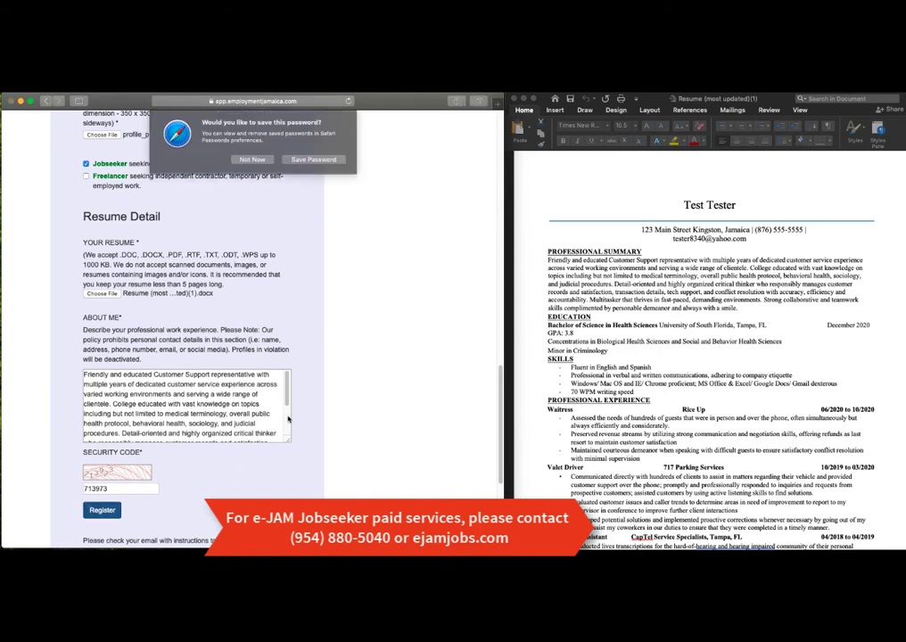
left_click(250, 161)
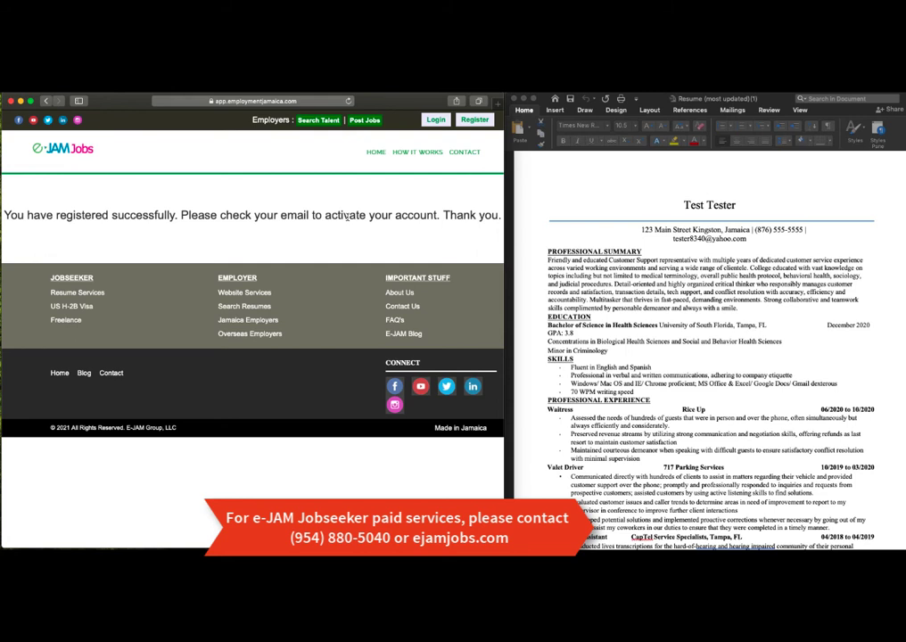
Step: Open a new Safari tab showing Favourites
left_click(63, 80)
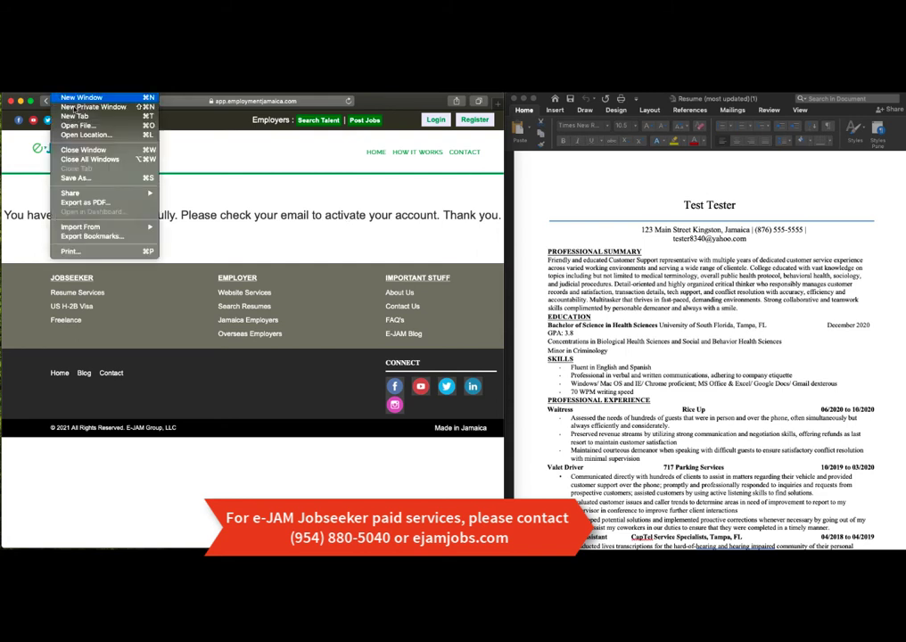
key("Escape")
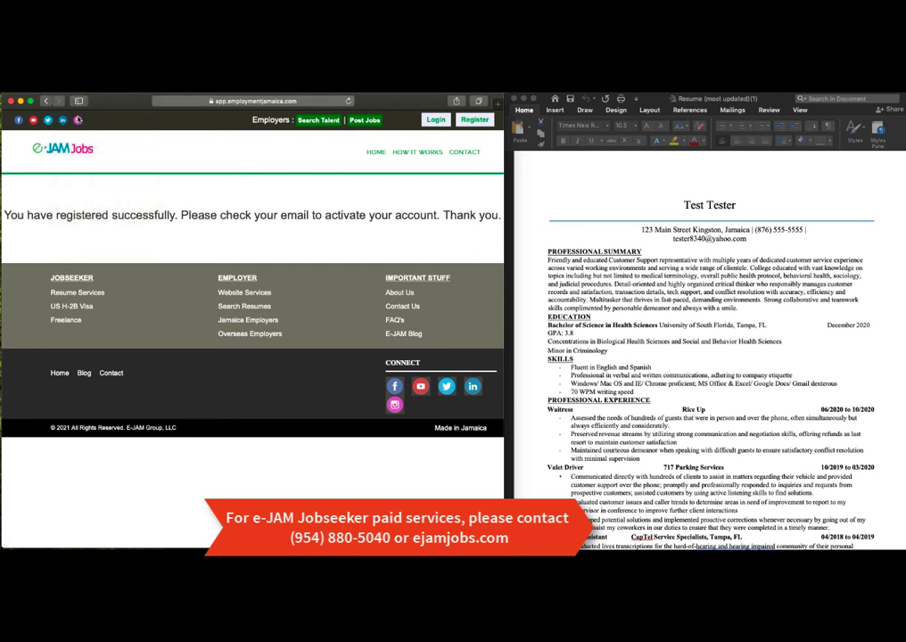
key("super+t")
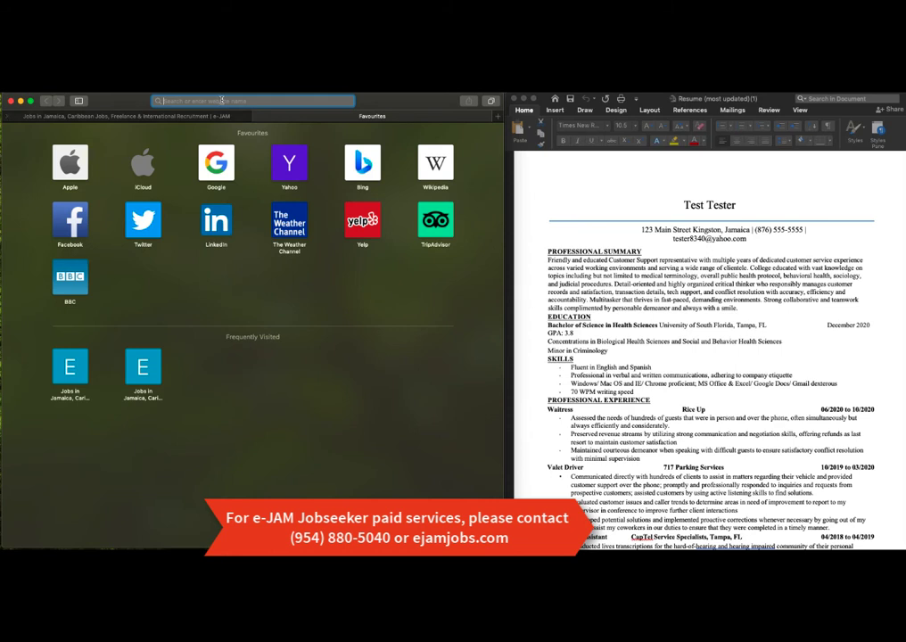
Step: Open the E-JAM Prime Registration email in Yahoo Mail and follow its activation link
left_click(291, 163)
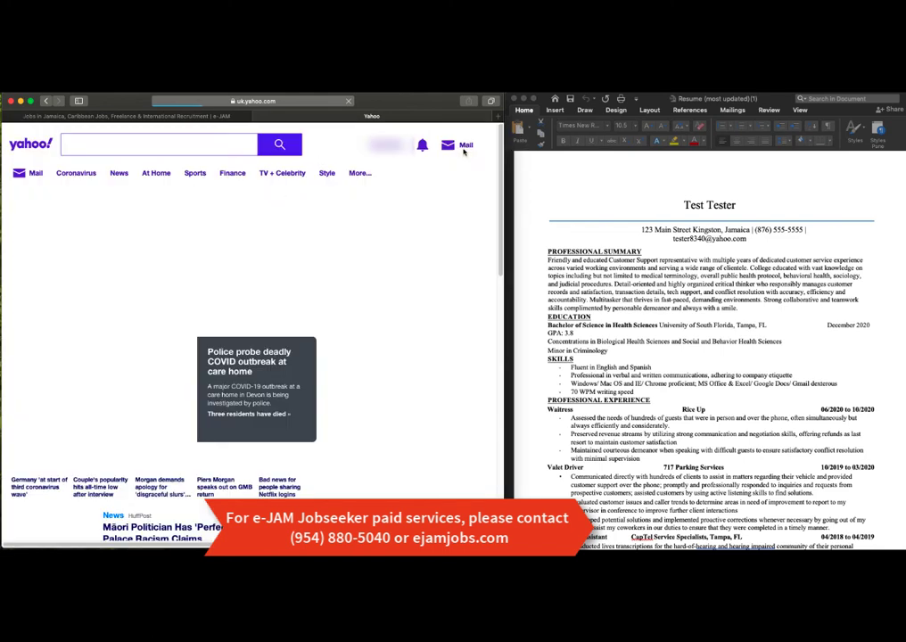
left_click(463, 147)
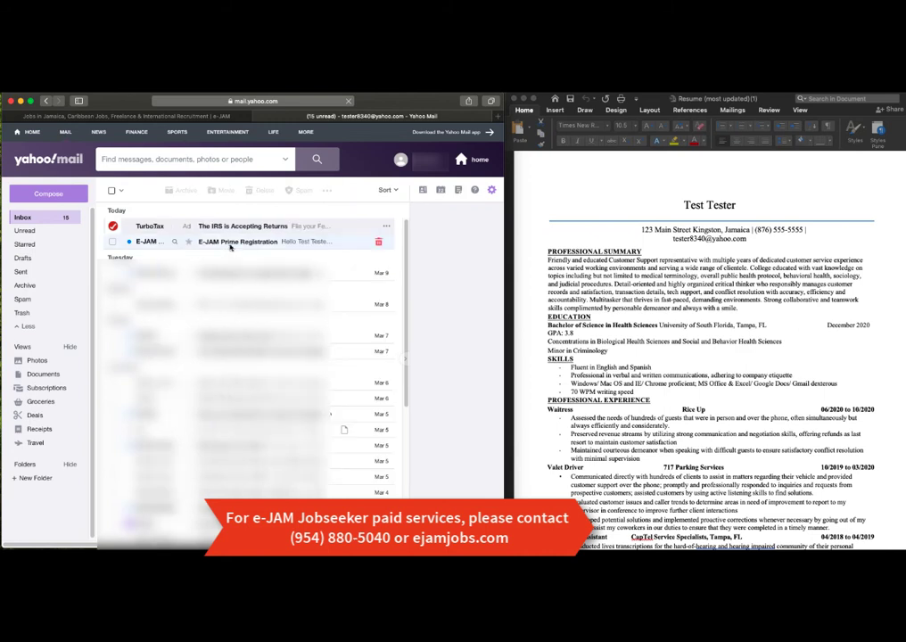
left_click(230, 242)
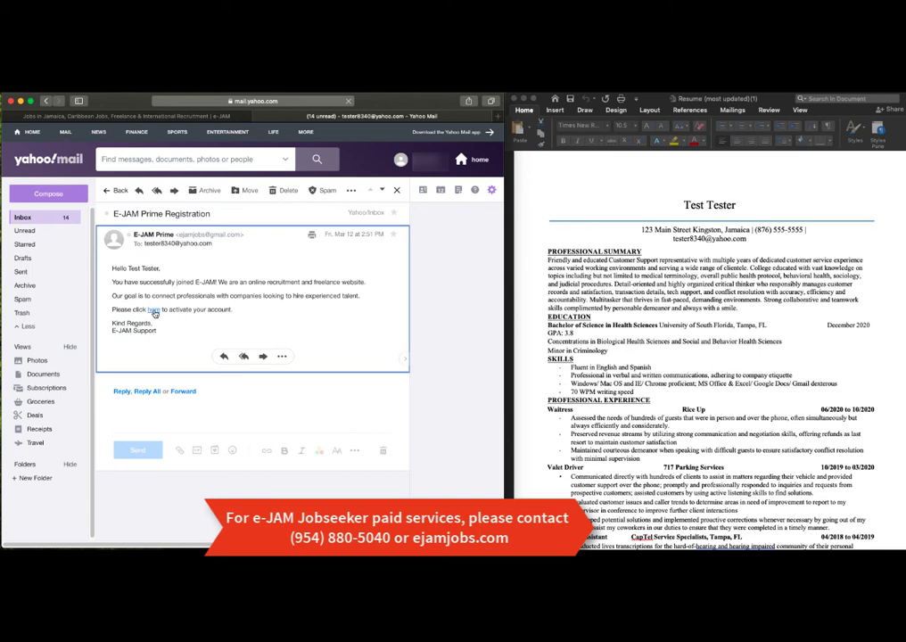
left_click(153, 311)
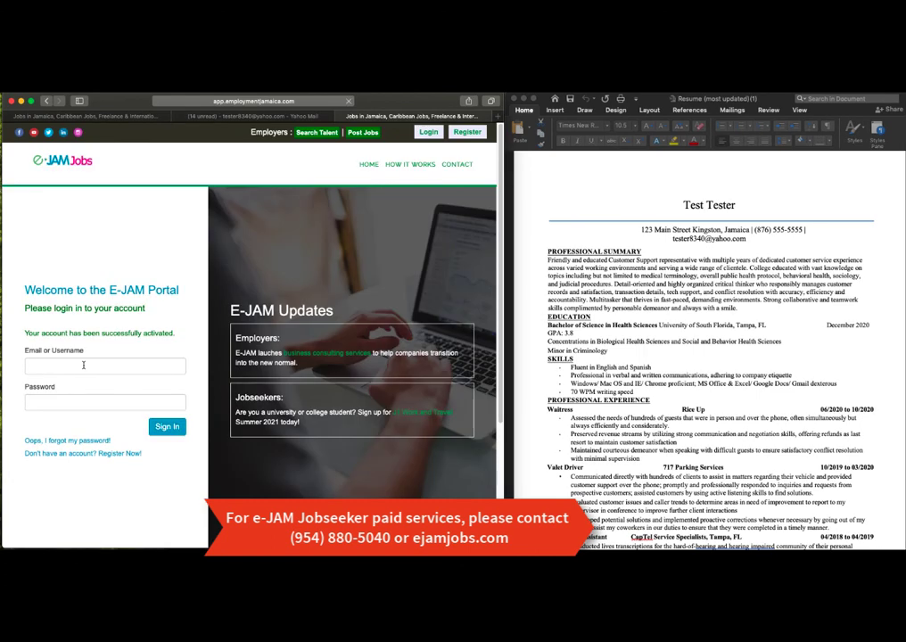
Step: Sign in to e-JAM Jobs with the saved autofill login to reach My Profile
left_click(84, 364)
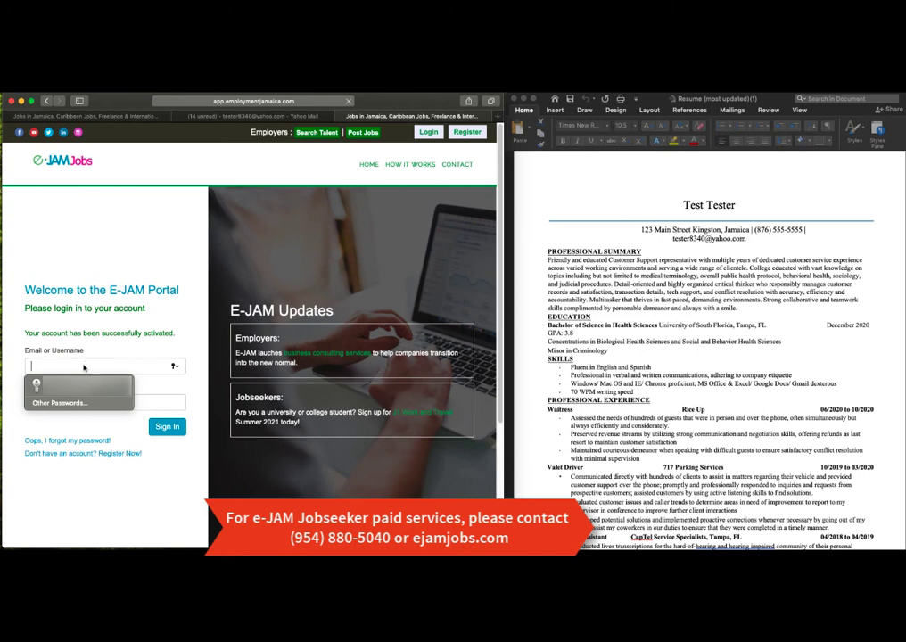
left_click(78, 385)
key("Return")
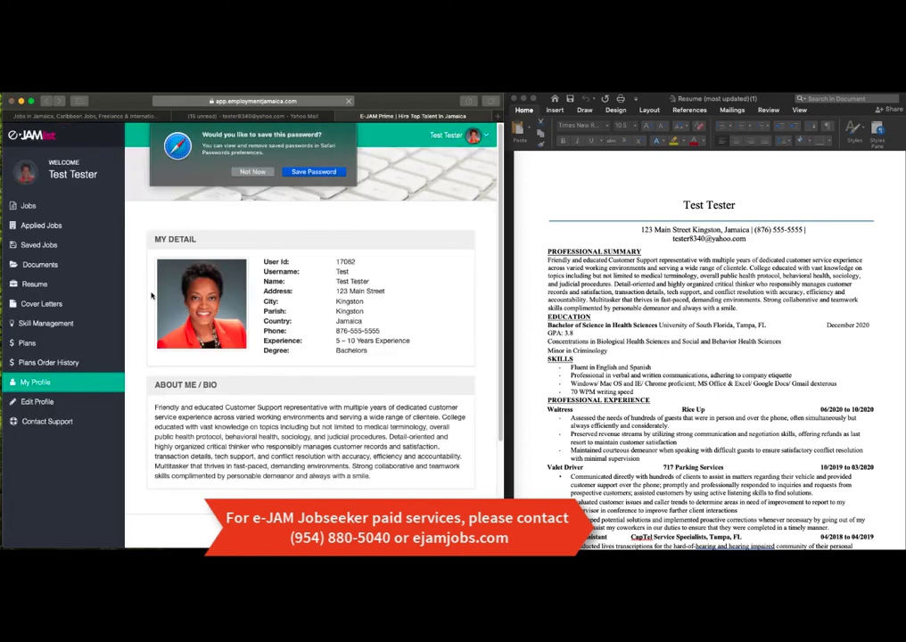
left_click(251, 172)
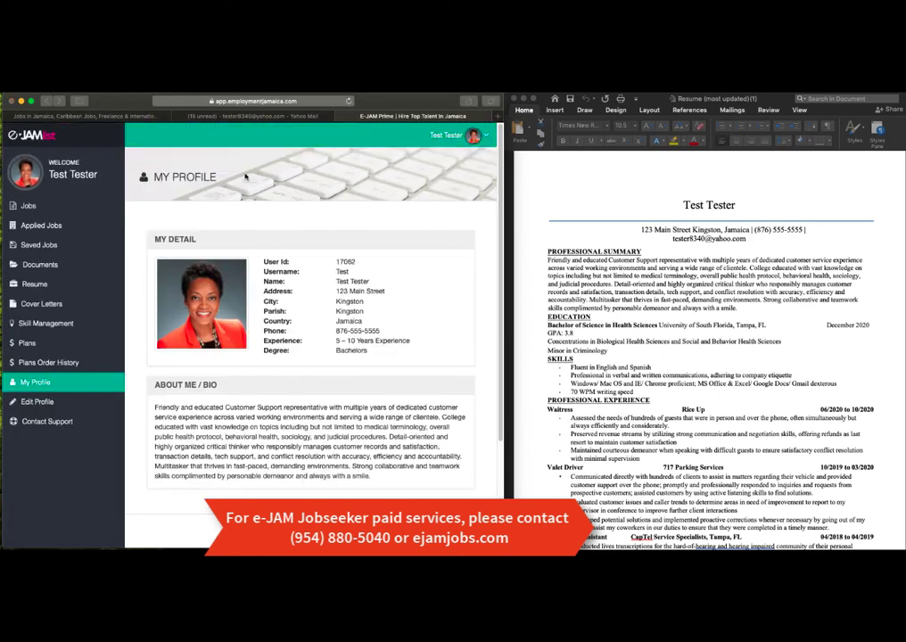